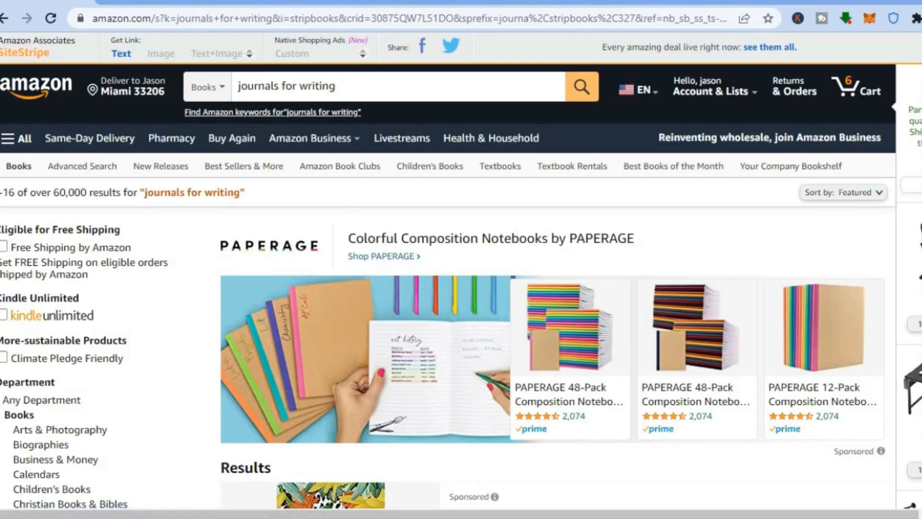
# Browse the journals listed in the Amazon results for "journals for writing"
pyautogui.scroll(-5, 461, 269)
pyautogui.scroll(-9, 462, 269)
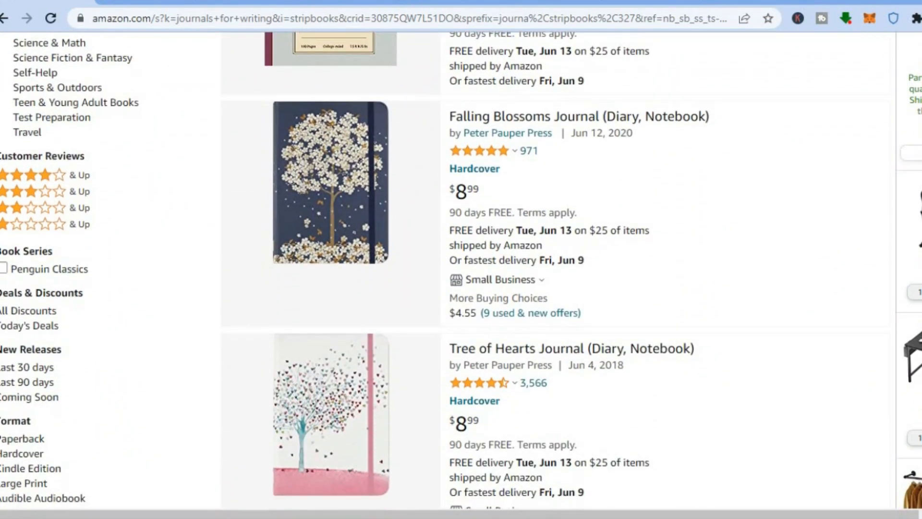
pyautogui.scroll(-3, 356, 270)
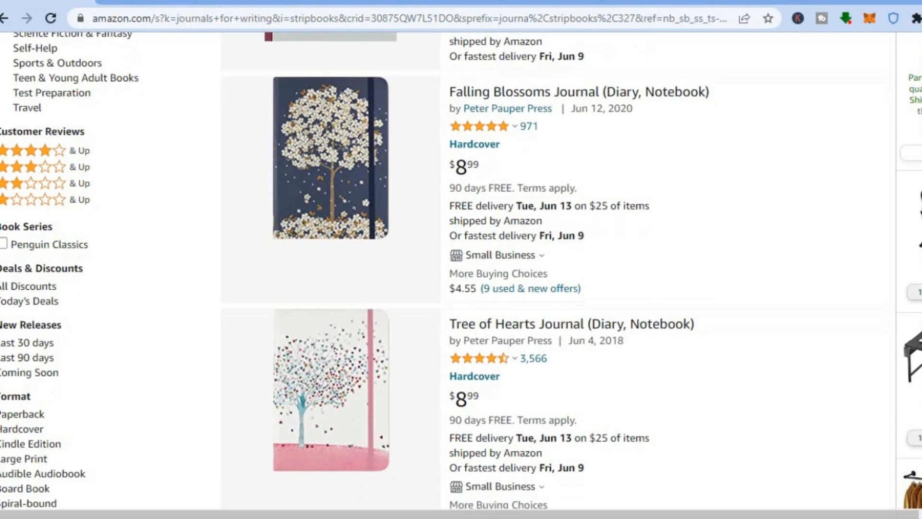
pyautogui.scroll(-7, 460, 101)
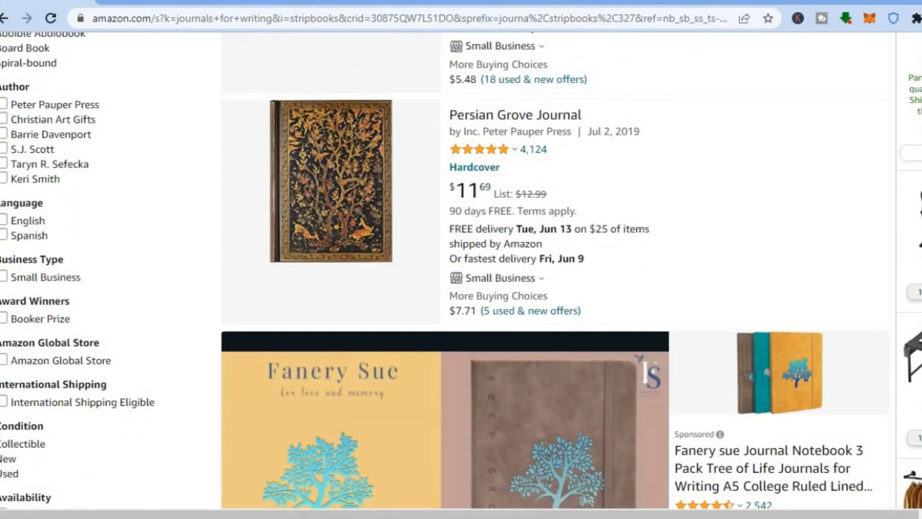
# Switch to the Falling Blossoms Journal product page and examine its details and customer reviews
pyautogui.click(129, 2)
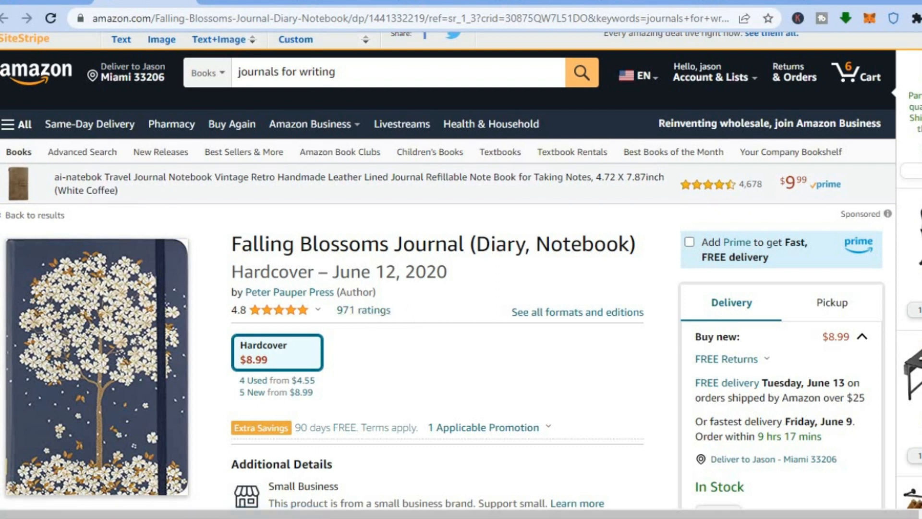
pyautogui.scroll(-20, 441, 272)
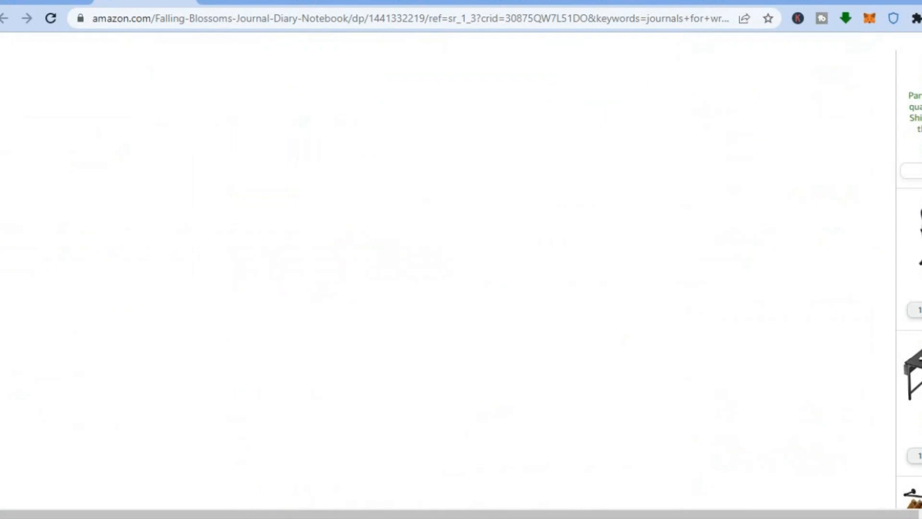
pyautogui.scroll(-15, 442, 271)
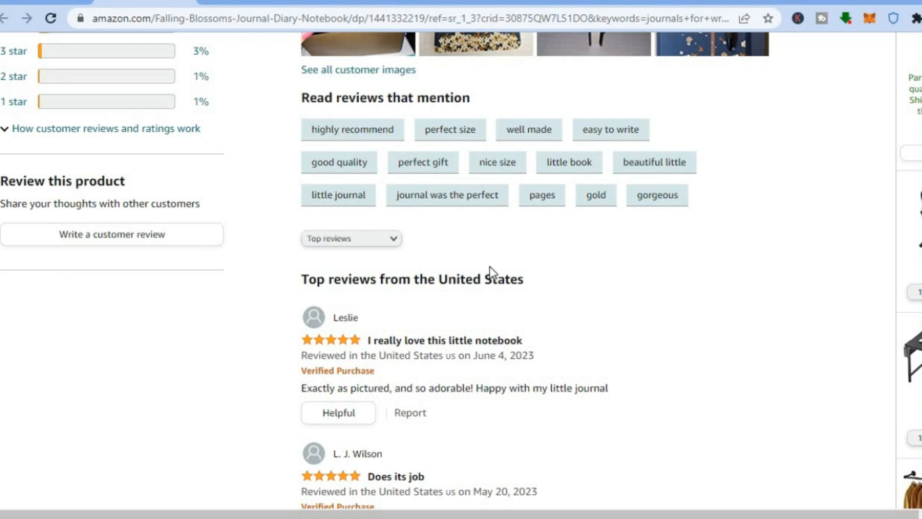
# Switch to Canva's home page, then to bookow.com, and open the KDP Cover Template Generator there
pyautogui.click(328, 1)
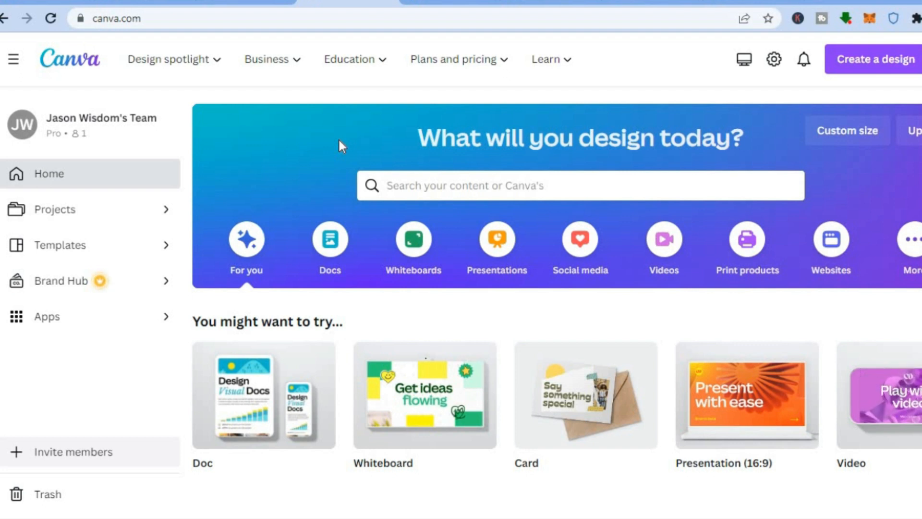
pyautogui.click(240, 3)
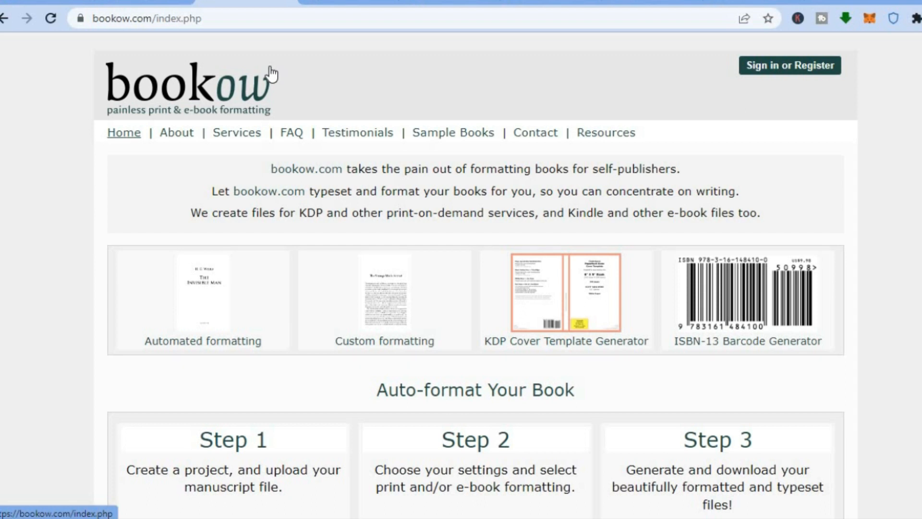
pyautogui.click(548, 306)
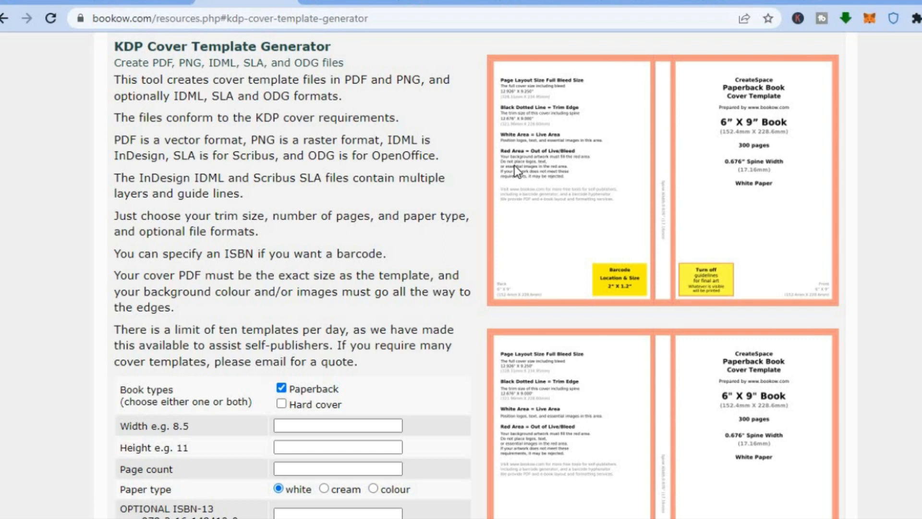
# Check the Google results for "popular kdp book sizes" and return to the bookow template generator
pyautogui.click(751, 2)
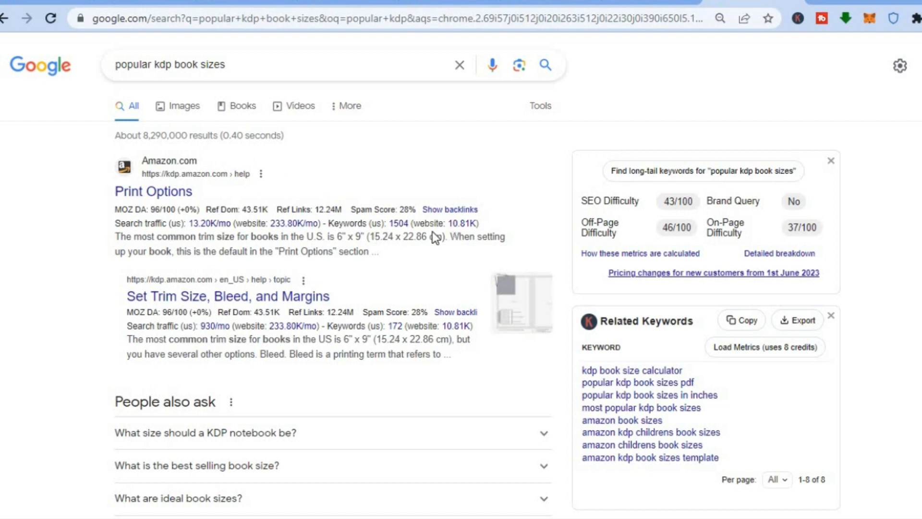
pyautogui.click(243, 2)
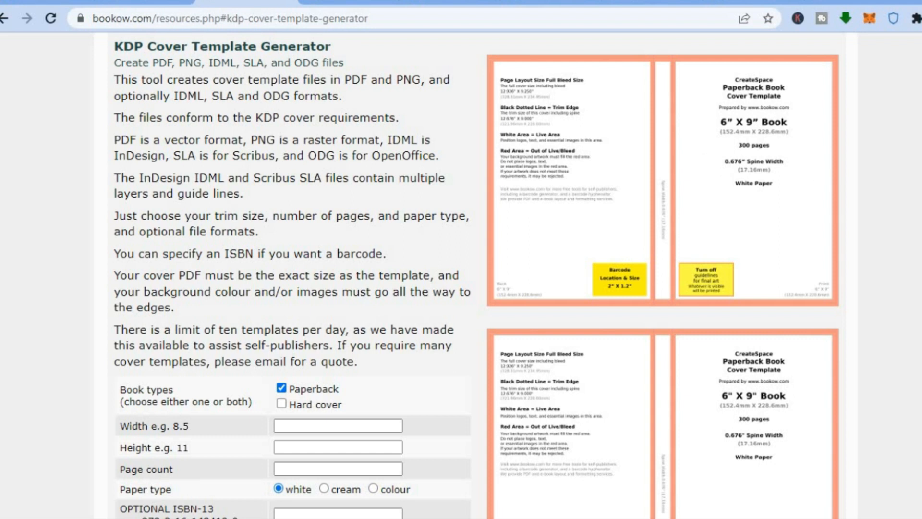
pyautogui.scroll(5, 475, 274)
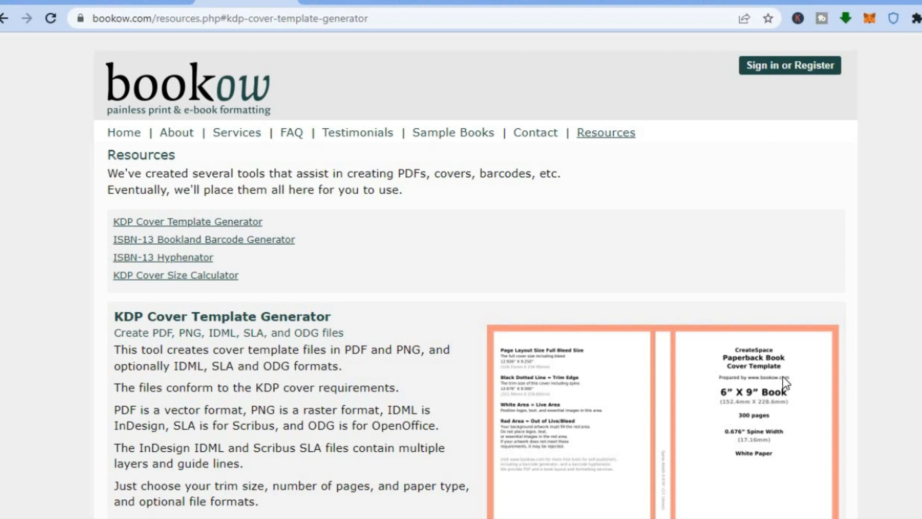
# Set the paperback cover template's width to 6, height to 9 and page count to 30
pyautogui.scroll(-6, 475, 274)
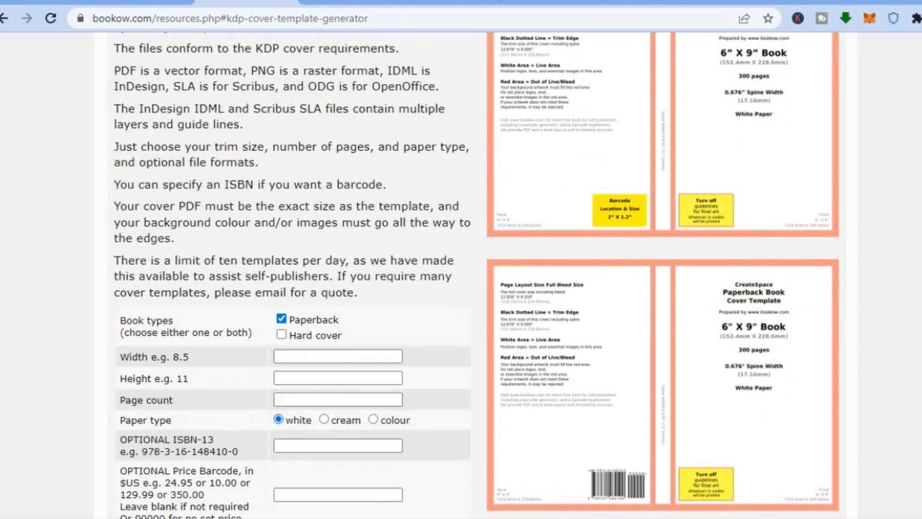
pyautogui.scroll(-2, 788, 235)
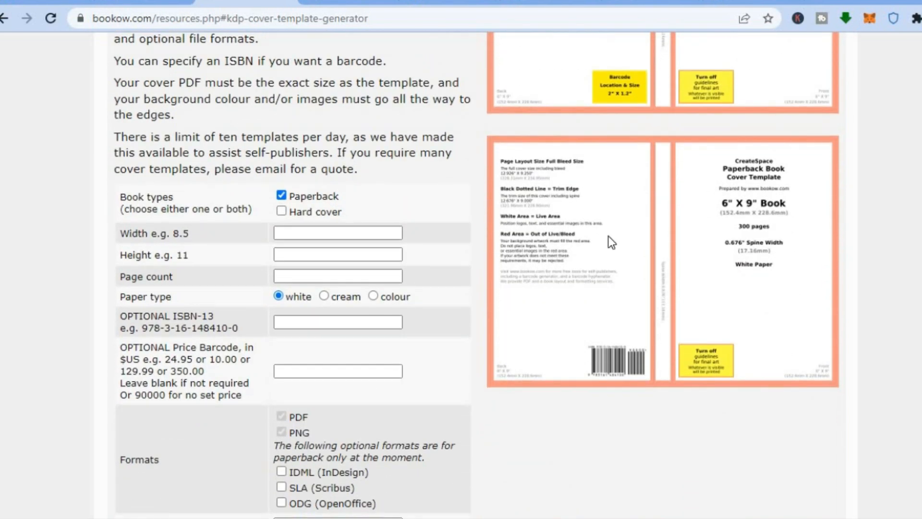
pyautogui.click(341, 233)
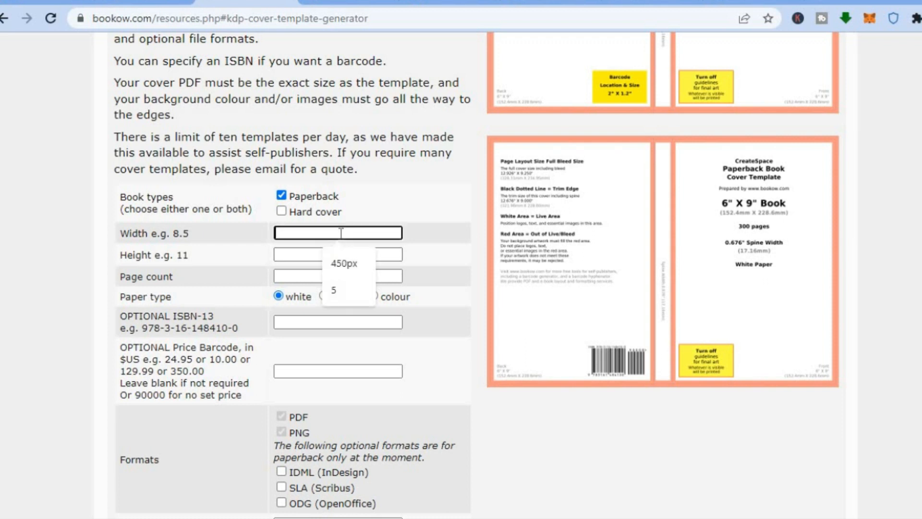
pyautogui.write('6')
pyautogui.click(307, 254)
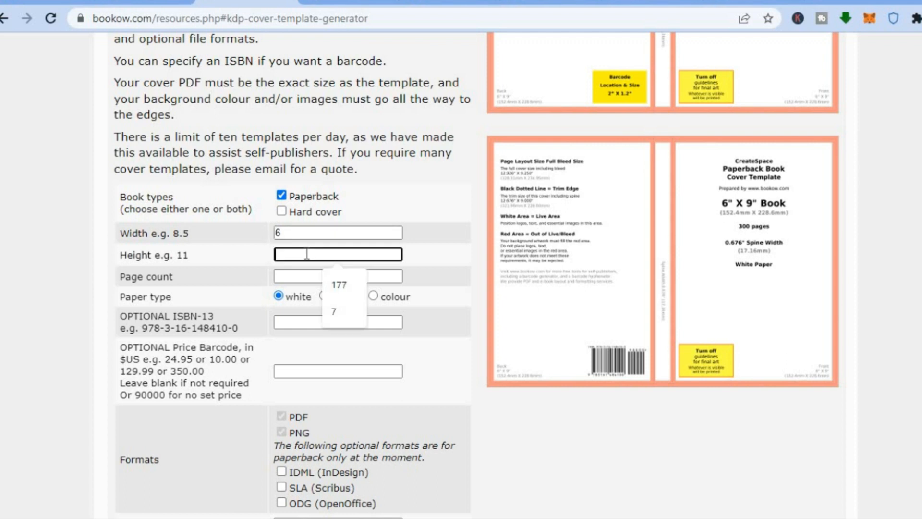
pyautogui.write('9')
pyautogui.click(287, 276)
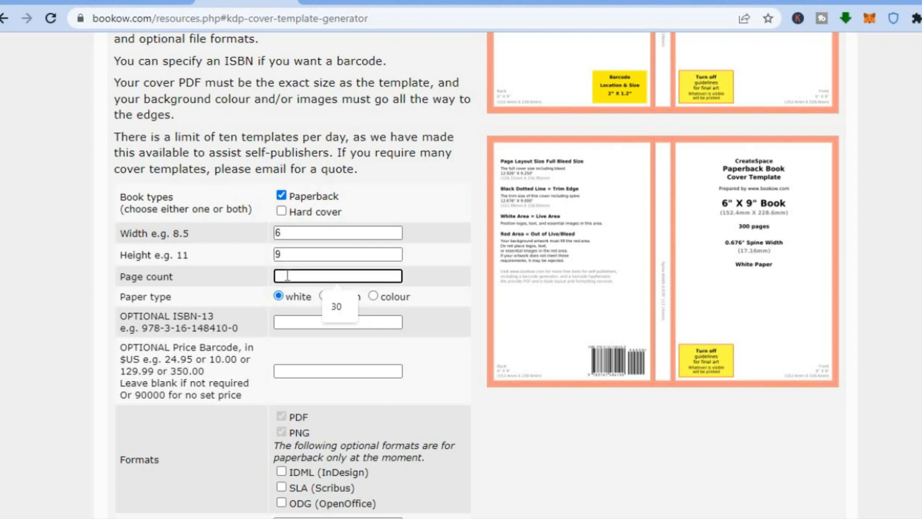
pyautogui.click(338, 302)
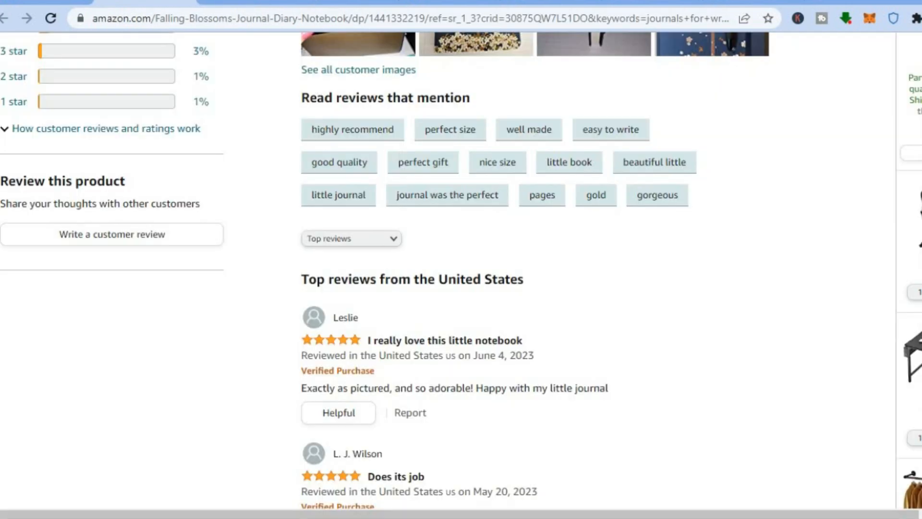
# Check the size and page count in the Falling Blossoms Journal's Amazon details, then return to the bookow generator
pyautogui.scroll(5, 461, 269)
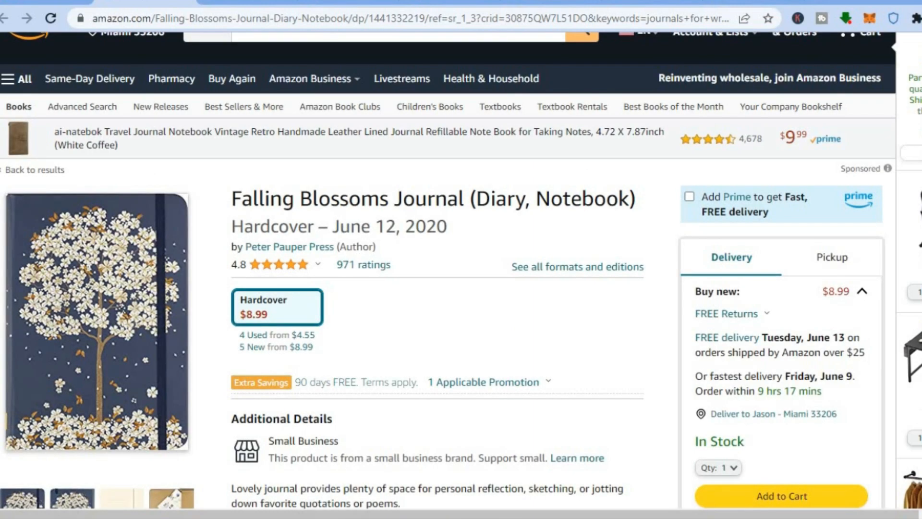
pyautogui.scroll(-8, 438, 302)
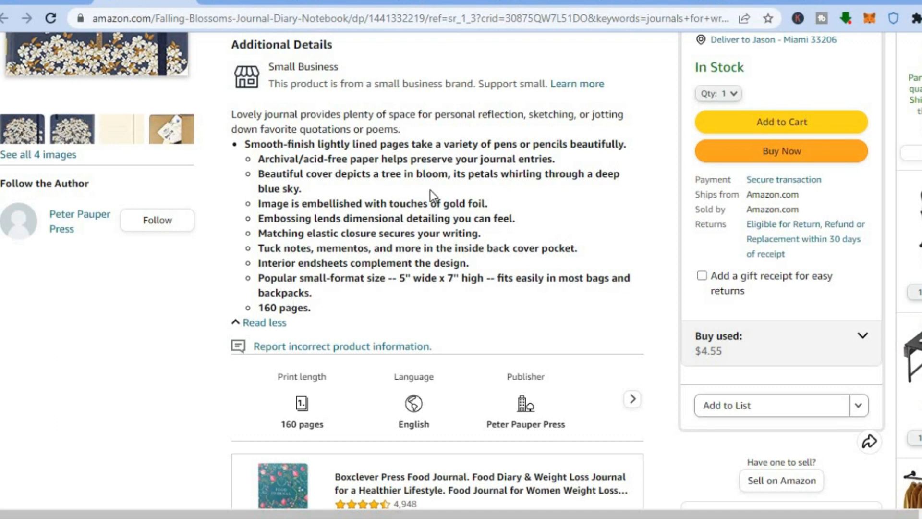
pyautogui.click(234, 3)
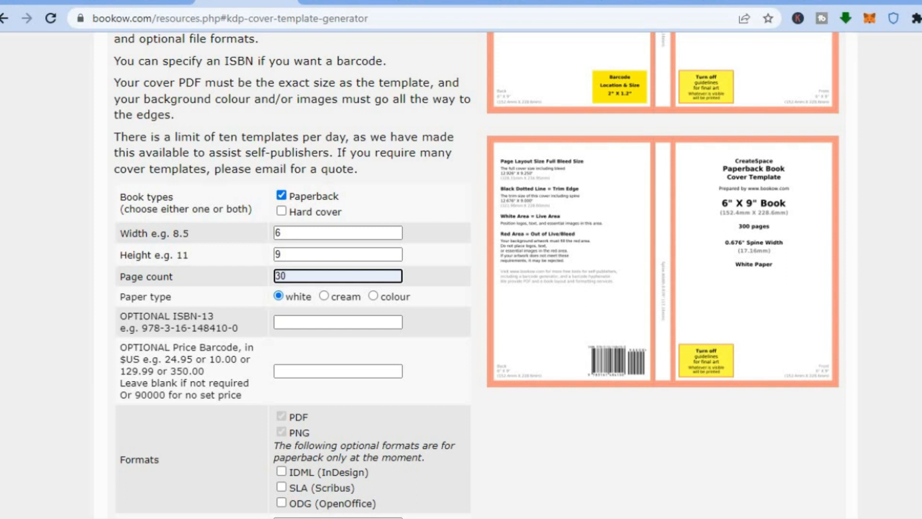
# Request the cover template by email, choosing "Maybe next time. Please just email me the template." instead of a donation
pyautogui.scroll(-3, 819, 359)
pyautogui.scroll(-1, 497, 297)
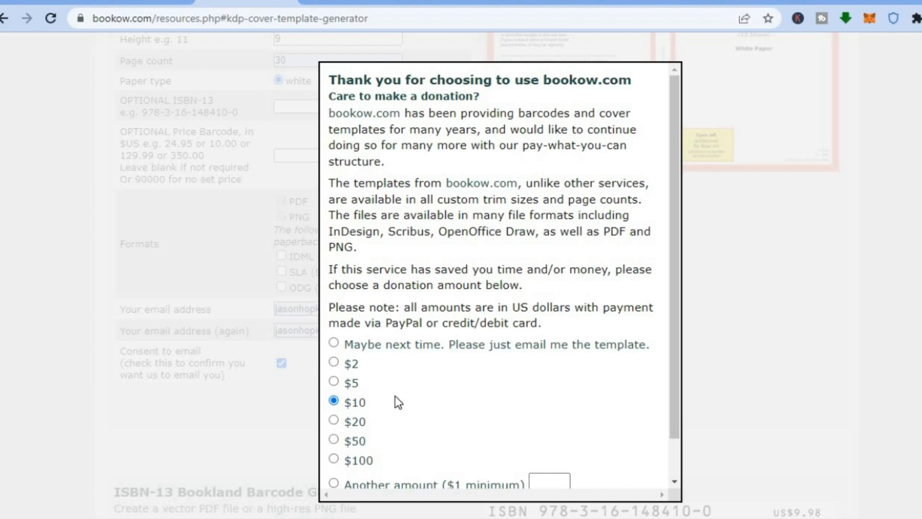
pyautogui.click(333, 343)
pyautogui.moveTo(671, 365); pyautogui.dragTo(672, 486)
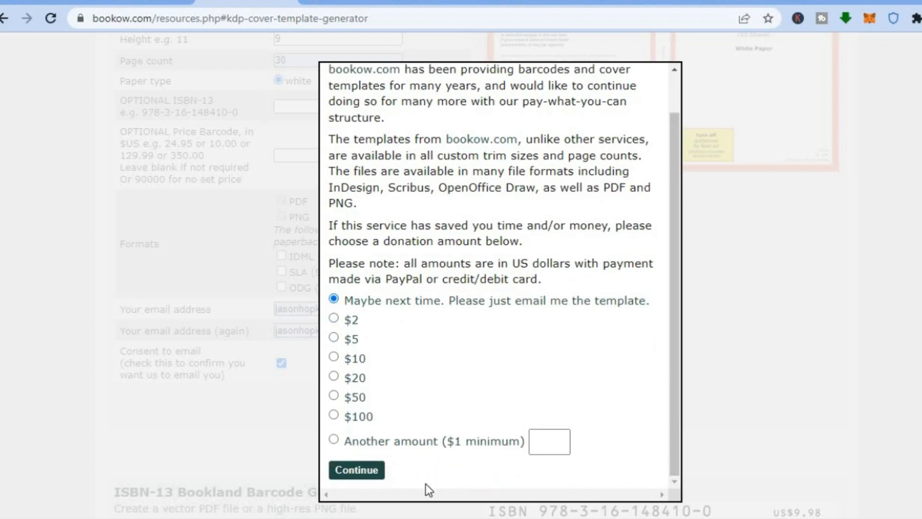
pyautogui.click(372, 473)
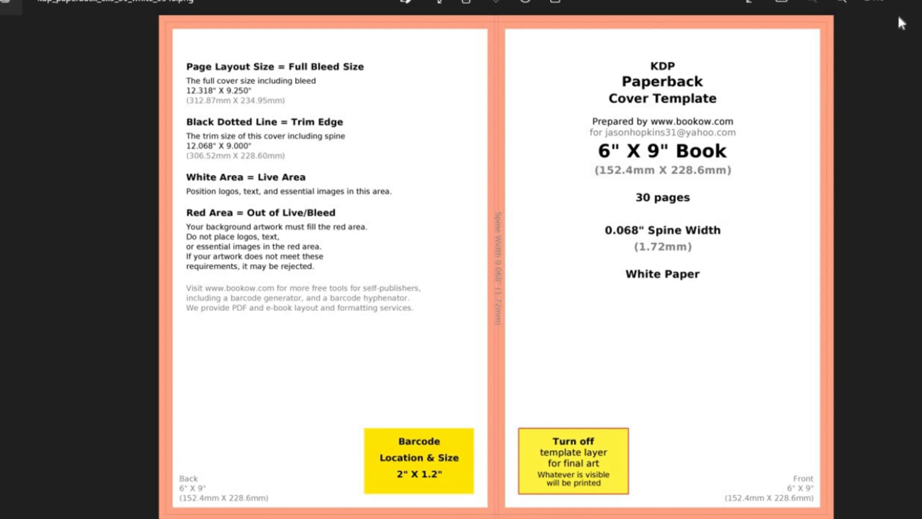
# Close the cover template image preview and set the unit of Canva's custom design size to mm
pyautogui.click(916, 4)
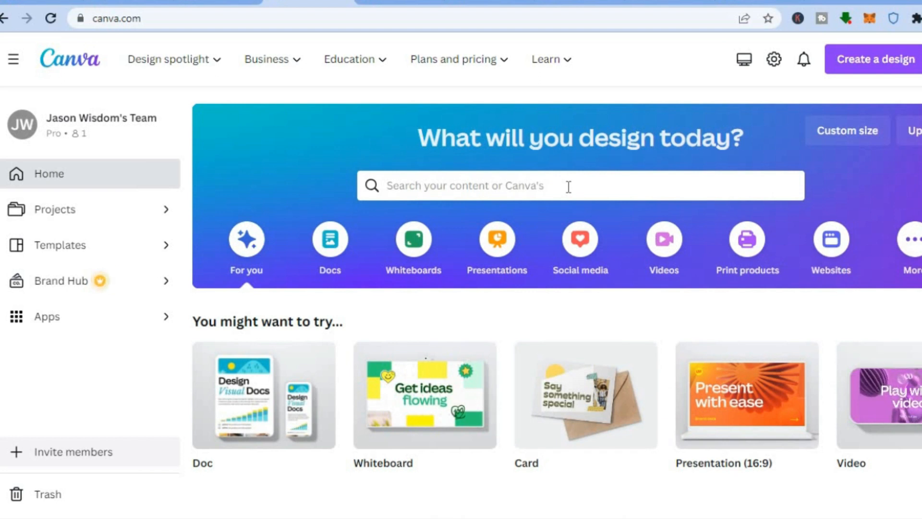
pyautogui.click(826, 133)
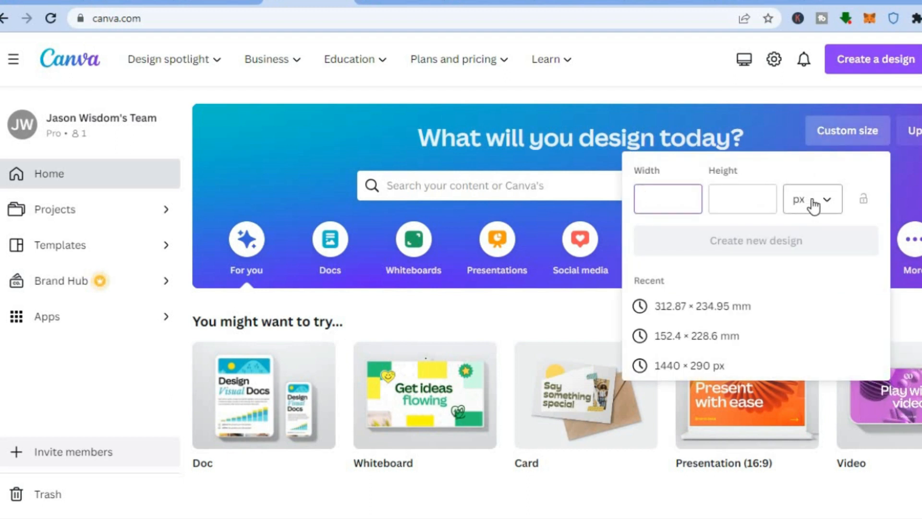
pyautogui.click(813, 205)
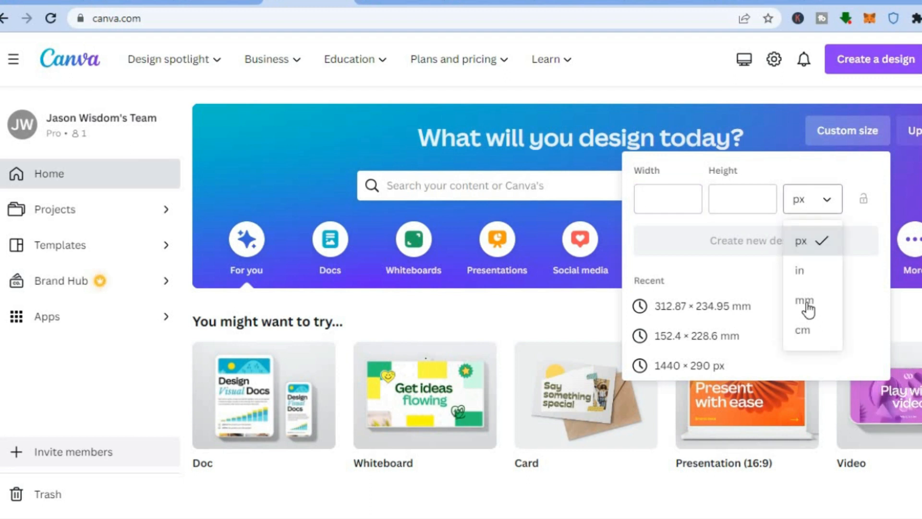
pyautogui.click(805, 301)
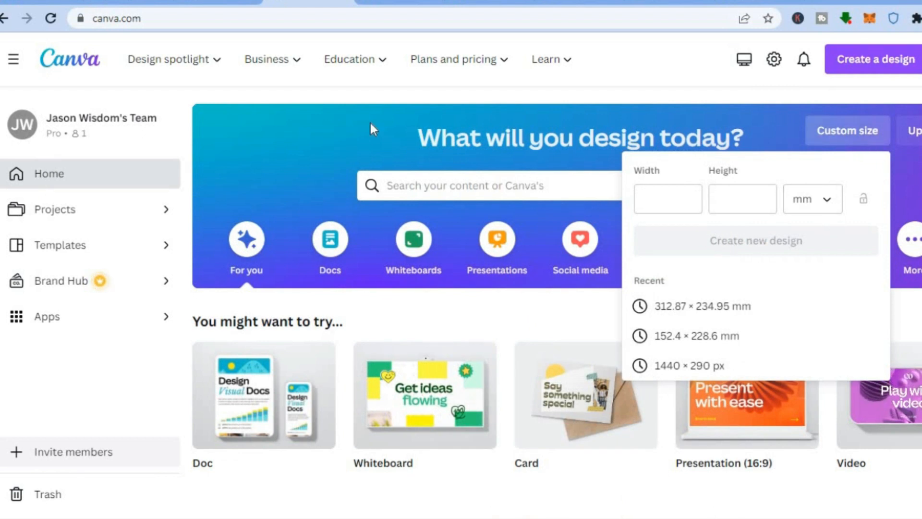
# Fill the page of the 312.87 × 234.95 mm Canva design with the uploaded cover template and delete the extra copy
pyautogui.click(402, 1)
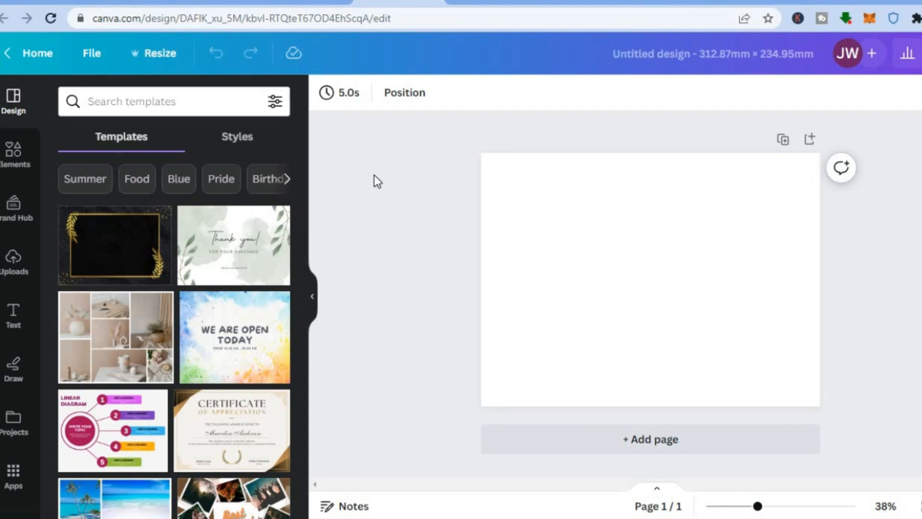
pyautogui.click(21, 258)
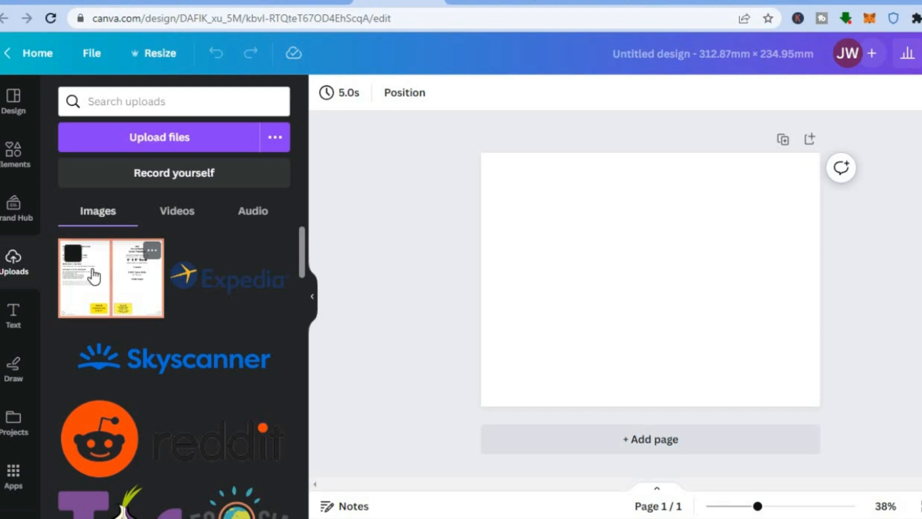
pyautogui.moveTo(95, 276); pyautogui.dragTo(517, 173)
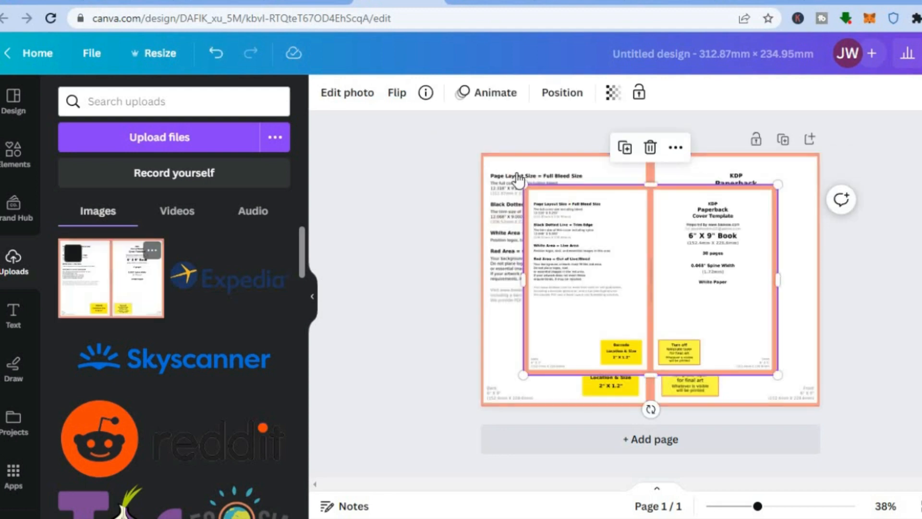
pyautogui.click(652, 147)
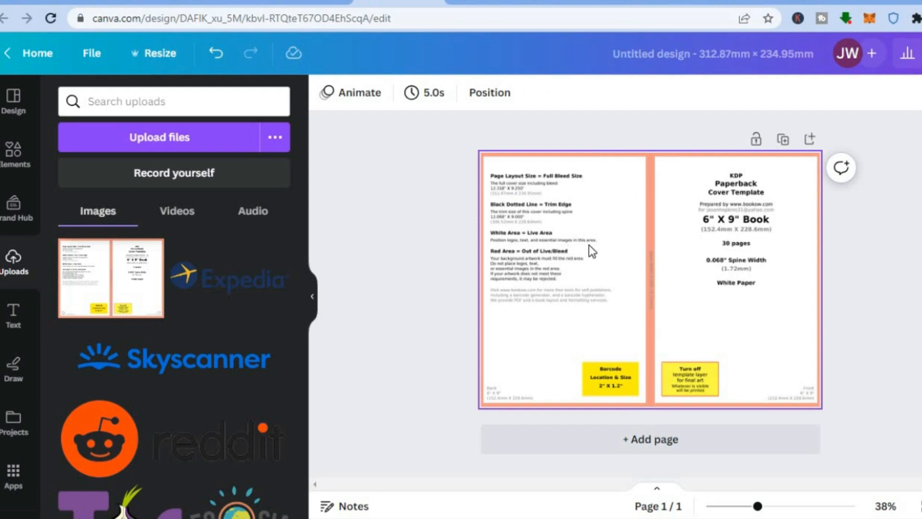
# Make the cover template image on the page semi-transparent
pyautogui.click(592, 200)
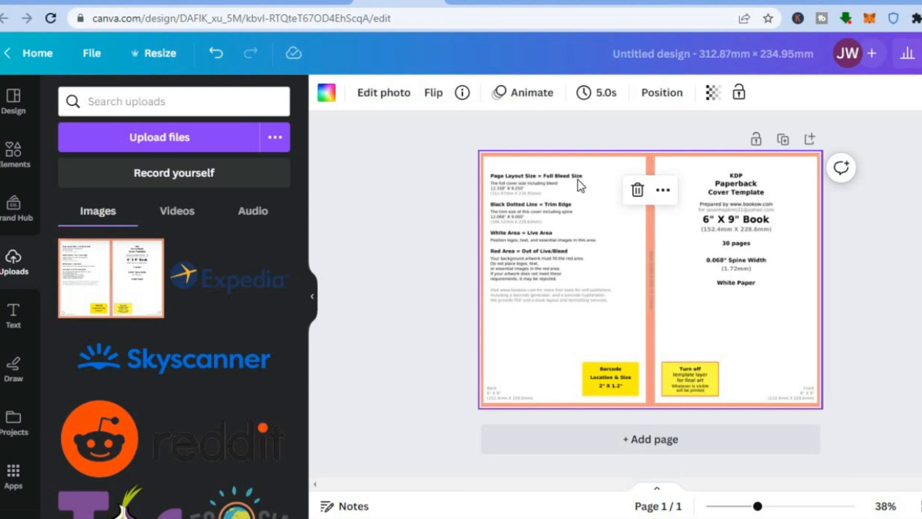
pyautogui.click(376, 232)
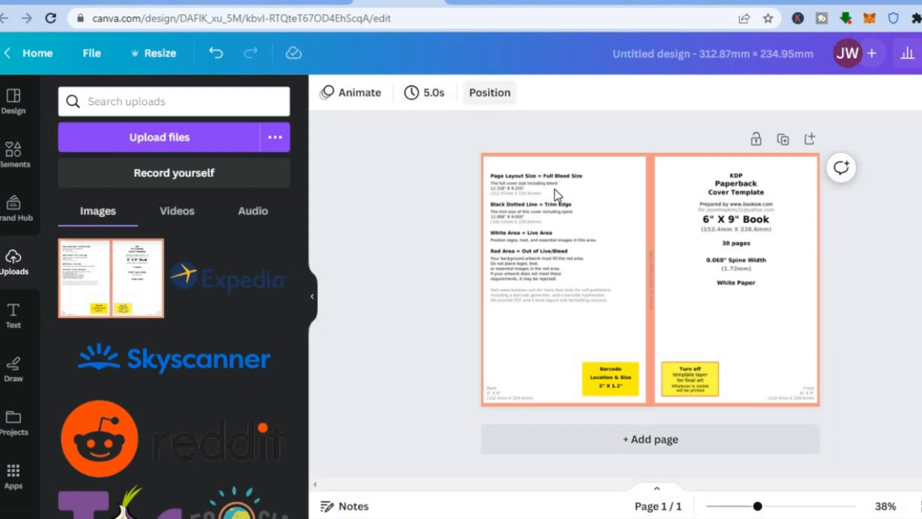
pyautogui.click(560, 210)
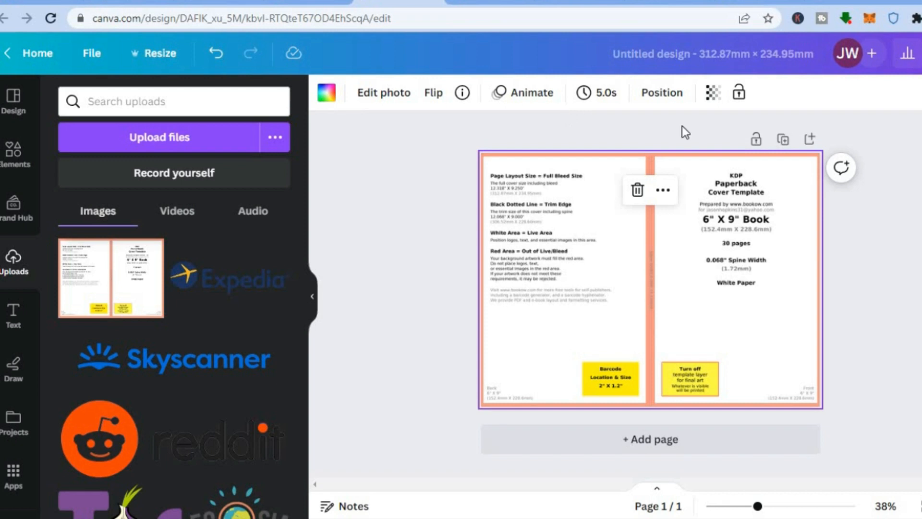
pyautogui.click(714, 94)
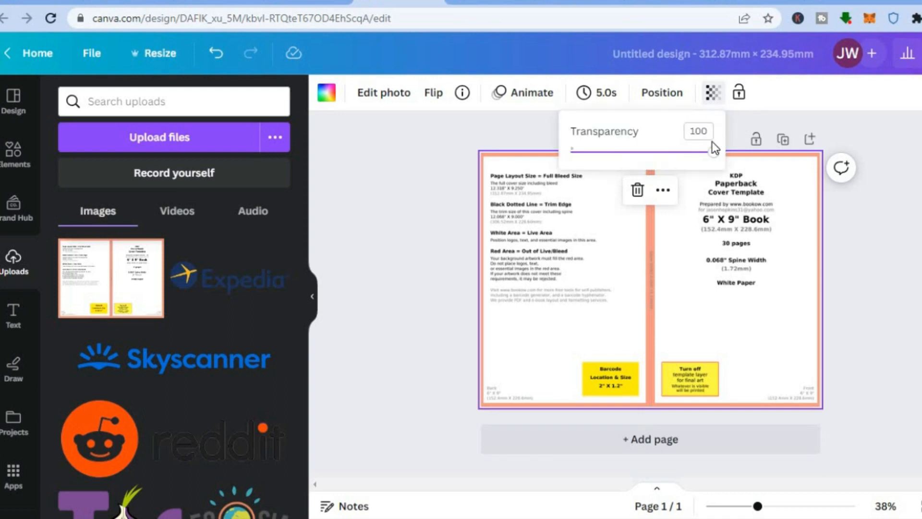
pyautogui.moveTo(713, 153); pyautogui.dragTo(645, 155)
pyautogui.click(348, 176)
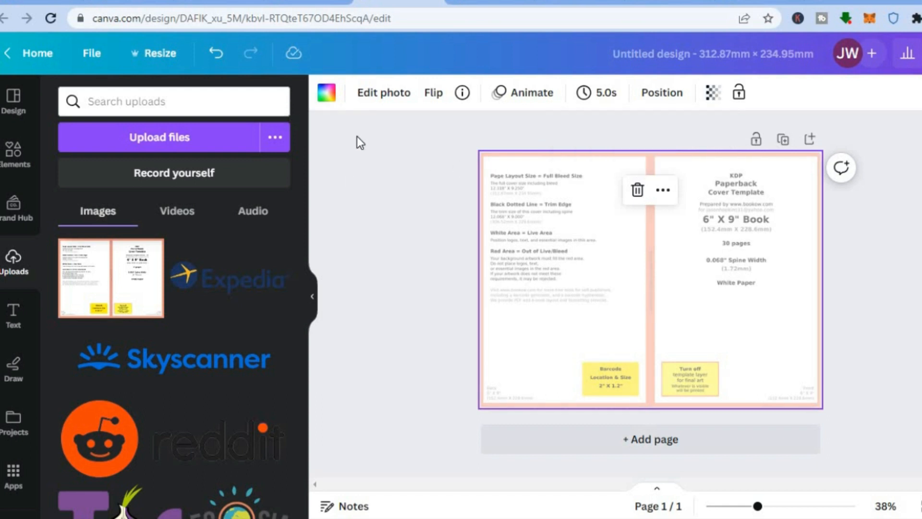
# Set the page background to the black-to-gold linear gradient (#000000, #c89116) from the default gradients
pyautogui.click(331, 100)
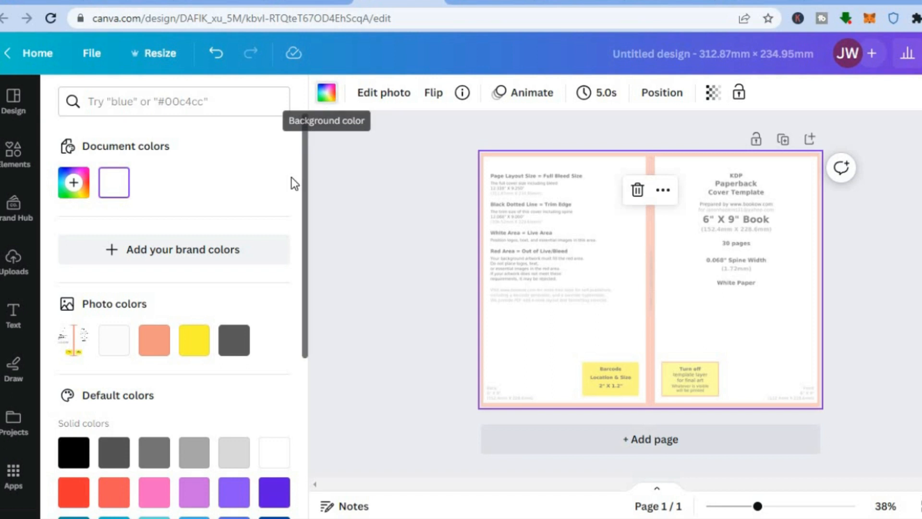
pyautogui.moveTo(308, 181)
pyautogui.mouseDown()
pyautogui.moveTo(303, 296)
pyautogui.moveTo(306, 164)
pyautogui.mouseUp()
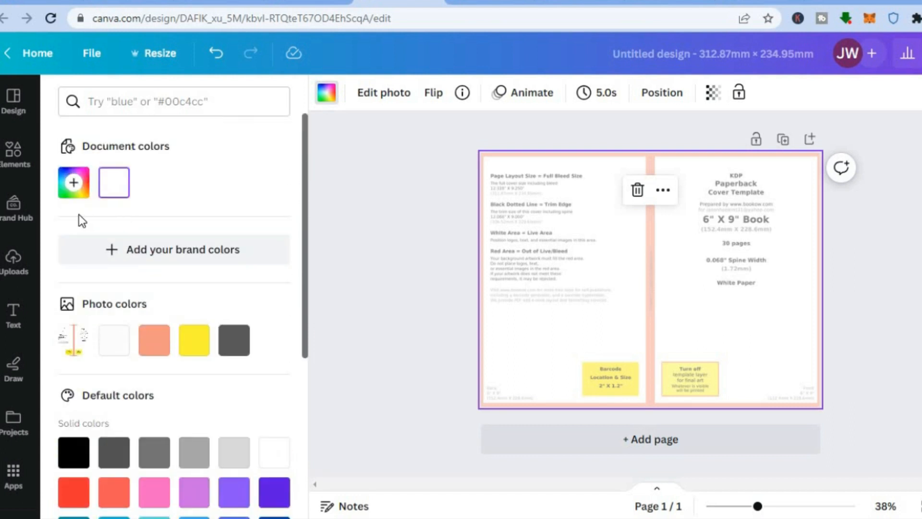
pyautogui.moveTo(307, 218); pyautogui.dragTo(298, 363)
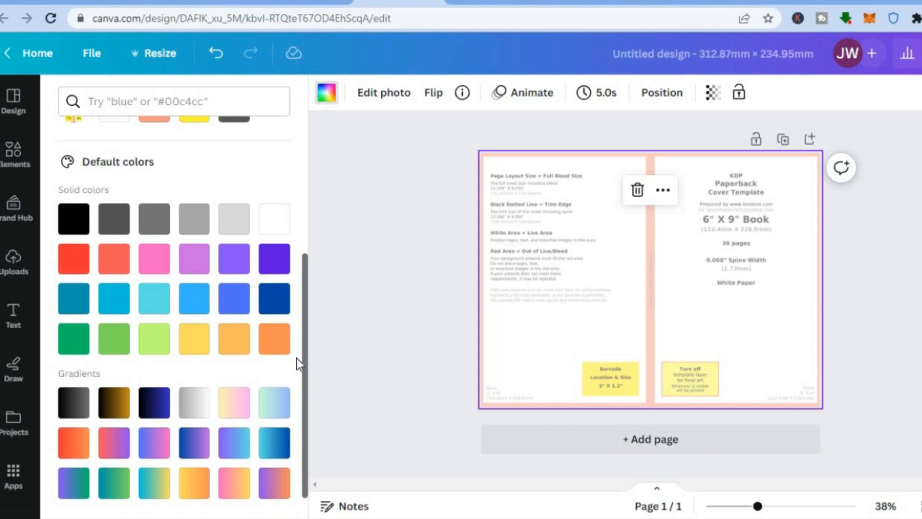
pyautogui.click(115, 403)
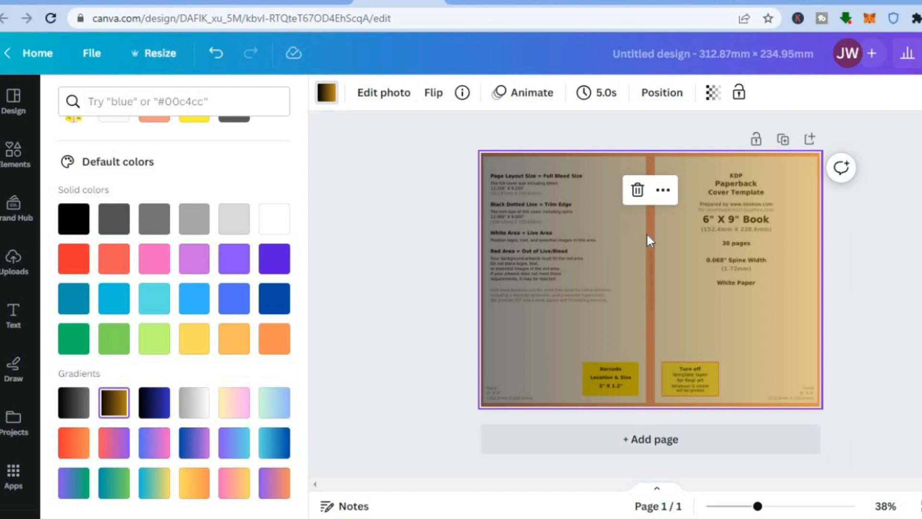
# Preview the gradient with the template image's transparency at 0, and set the transparency to 45
pyautogui.click(713, 93)
pyautogui.moveTo(638, 152); pyautogui.dragTo(564, 165)
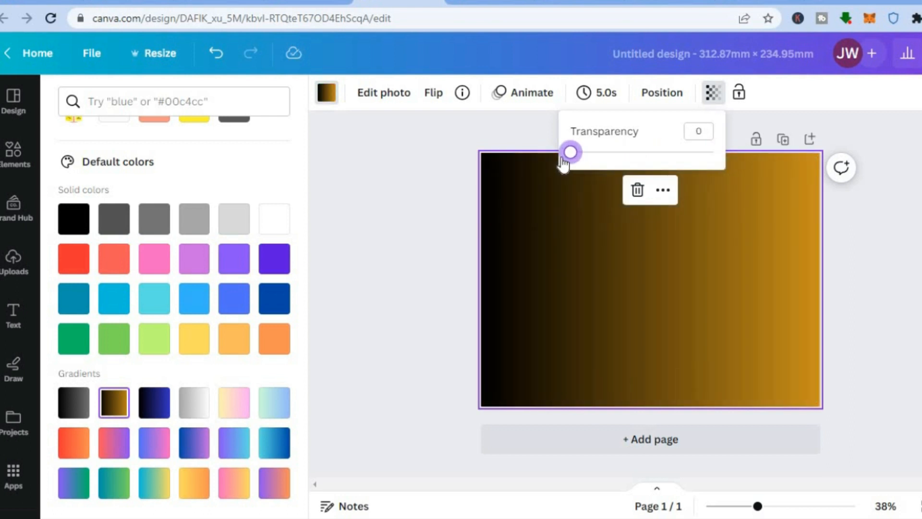
pyautogui.moveTo(570, 152); pyautogui.dragTo(634, 152)
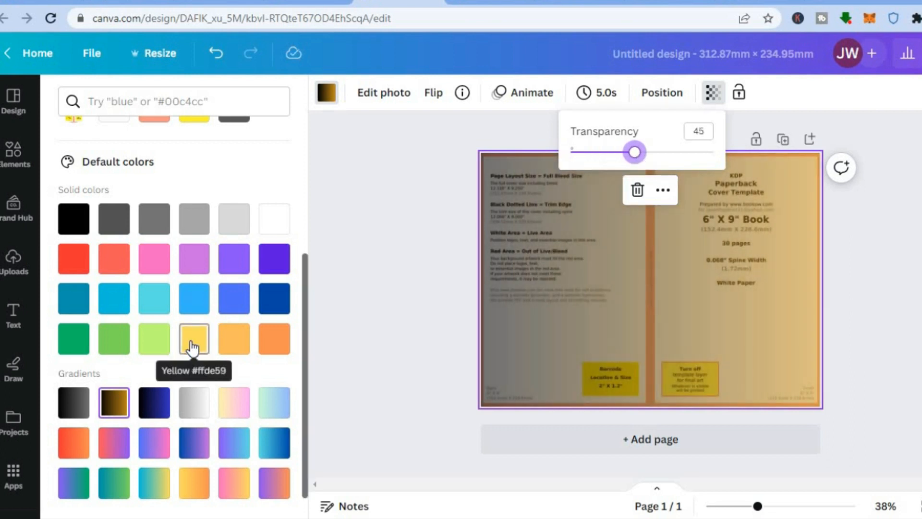
# Change the page background to solid Lime #c1ff72 and set the template image's transparency to 0
pyautogui.click(155, 347)
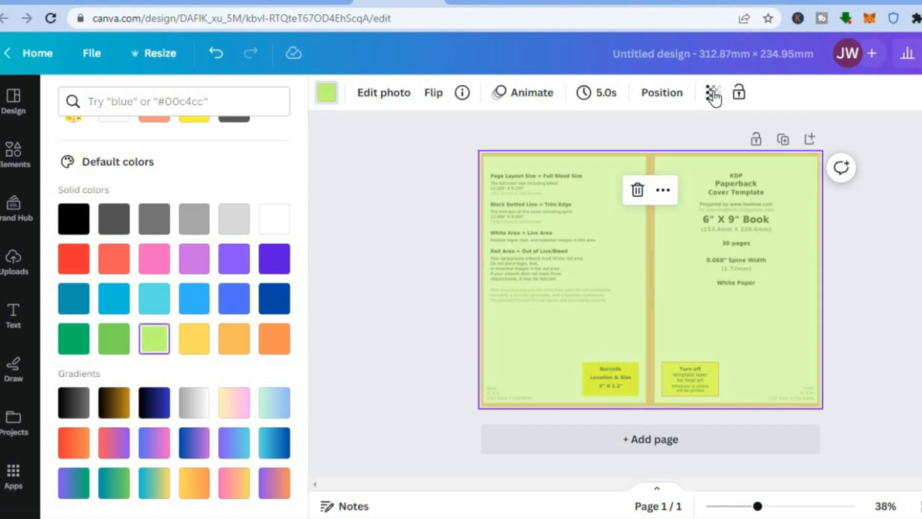
pyautogui.click(712, 92)
pyautogui.moveTo(627, 154); pyautogui.dragTo(560, 156)
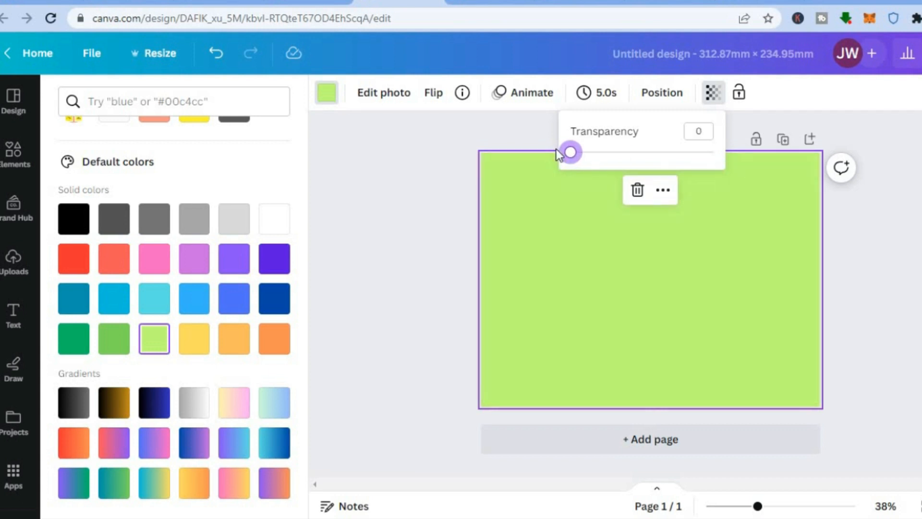
pyautogui.click(440, 195)
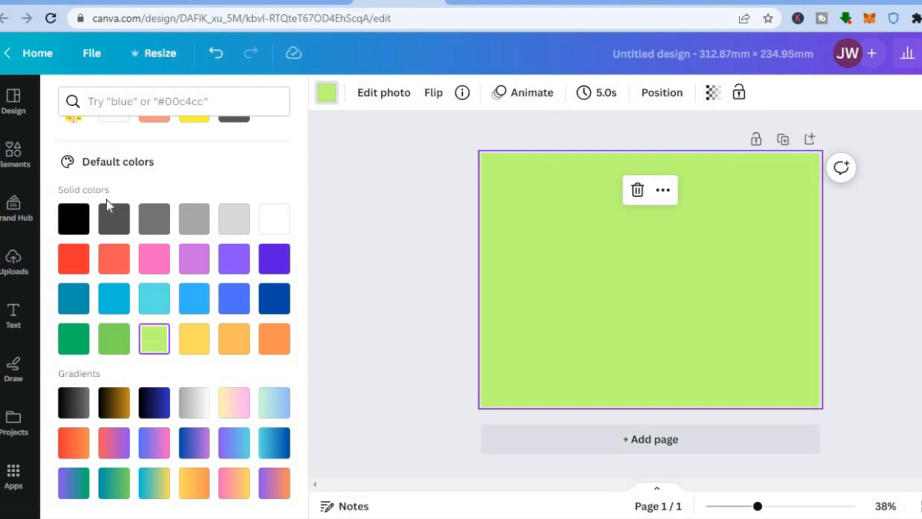
# Set the cover template image's transparency to 46 and deselect it
pyautogui.click(10, 155)
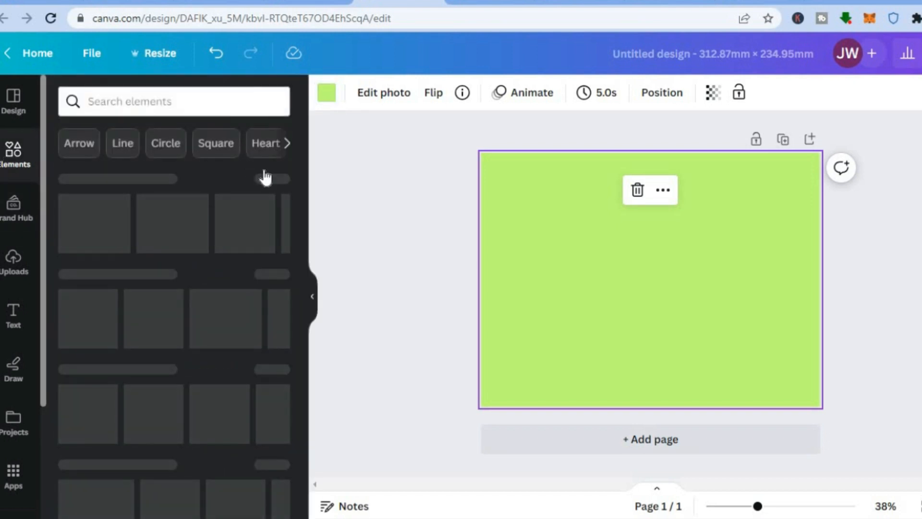
pyautogui.click(713, 94)
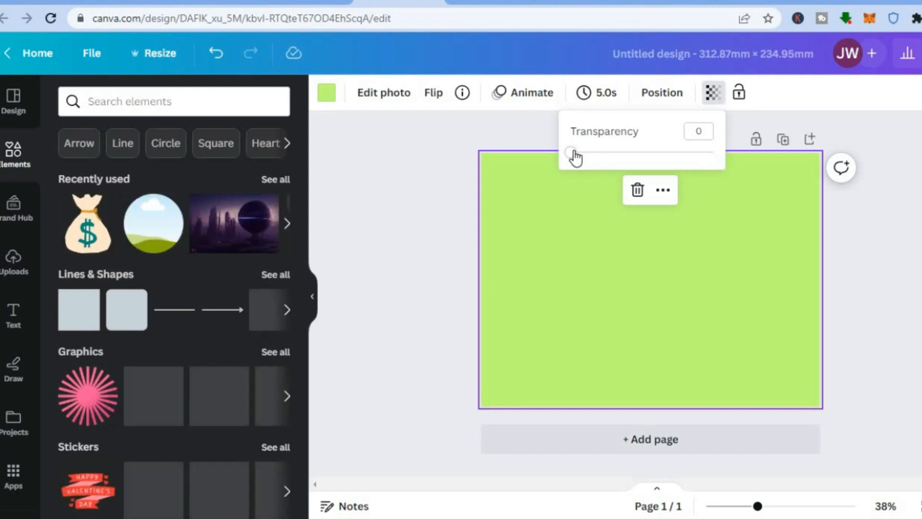
pyautogui.moveTo(610, 156); pyautogui.dragTo(638, 154)
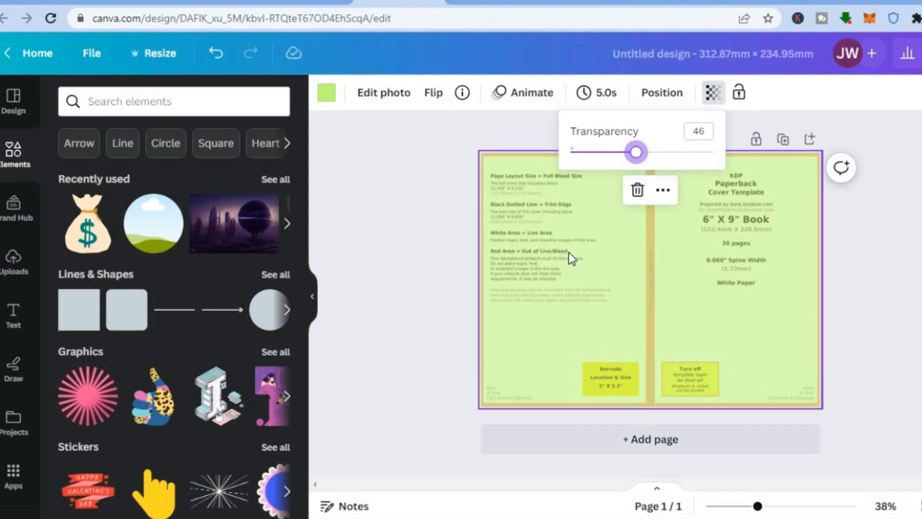
pyautogui.click(431, 260)
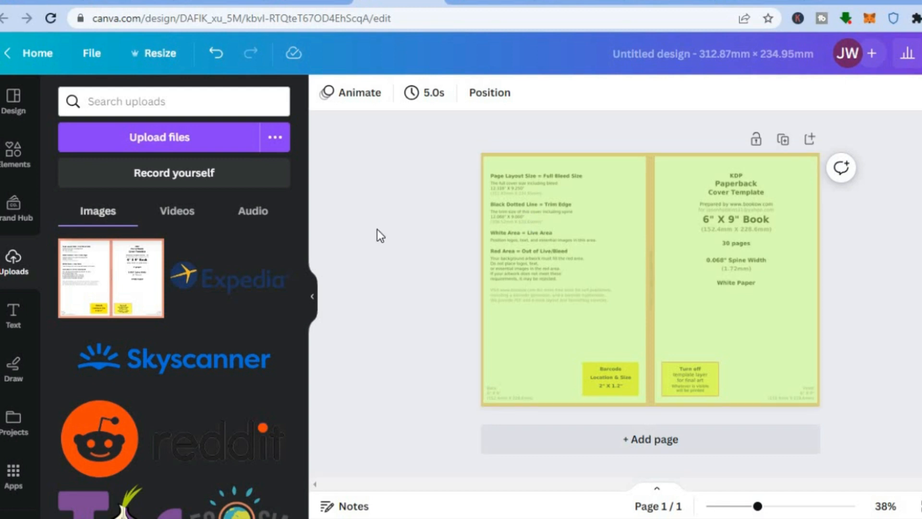
# Open the elements search, look at the Falling Blossoms Journal's cover on Amazon for reference, and return to the Canva design
pyautogui.click(13, 165)
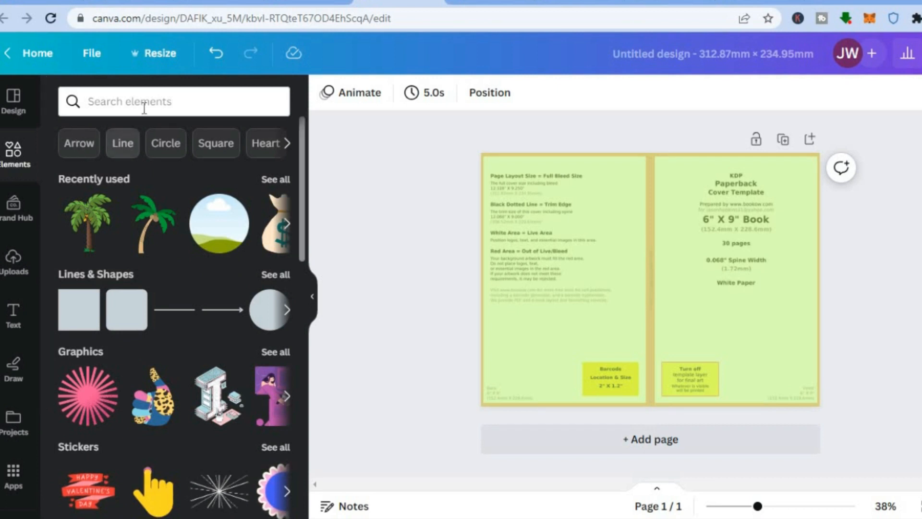
pyautogui.click(142, 99)
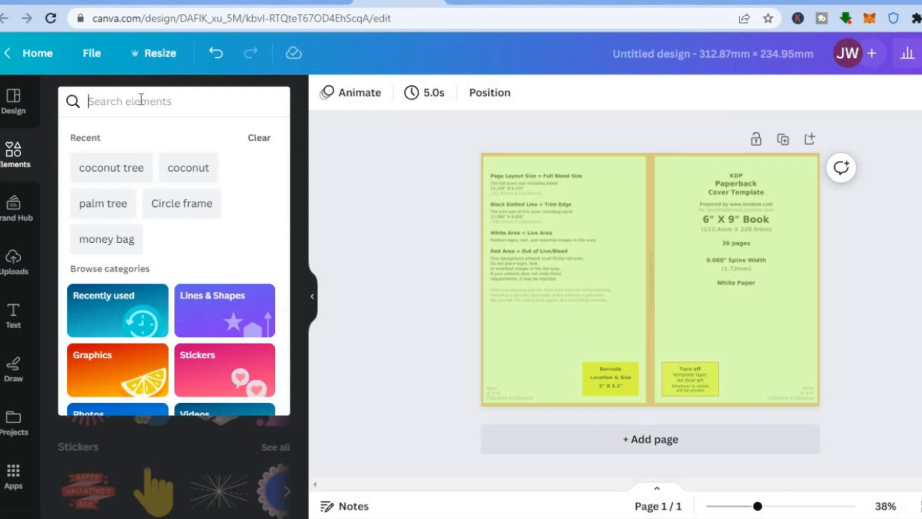
pyautogui.click(119, 4)
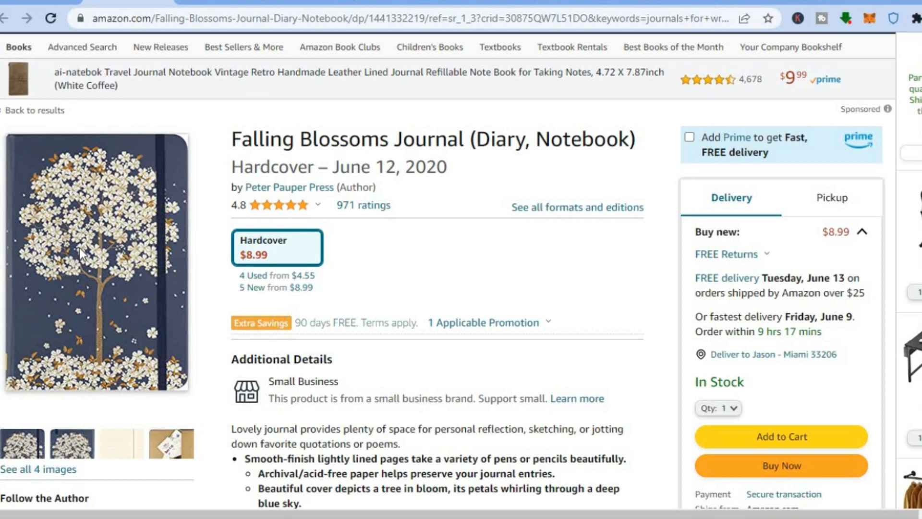
pyautogui.click(397, 6)
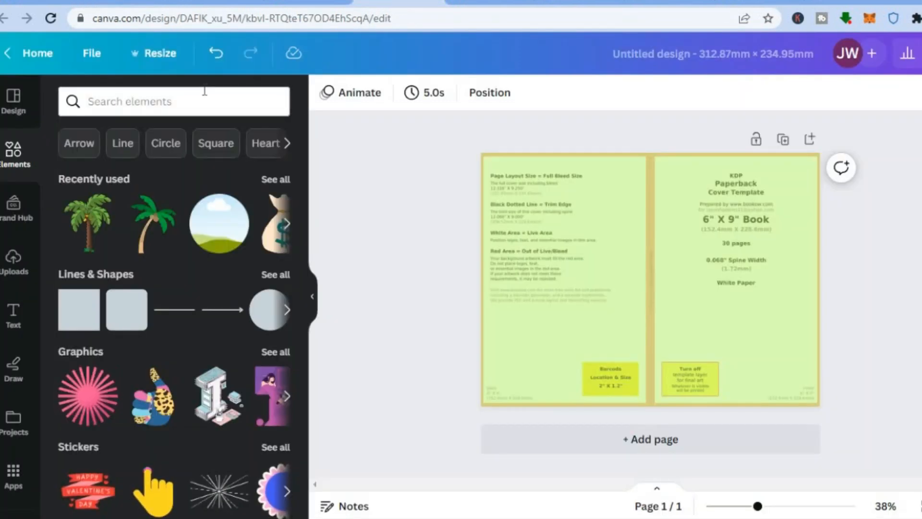
# Search the elements for "coconut tree" and show all matching graphics
pyautogui.click(205, 92)
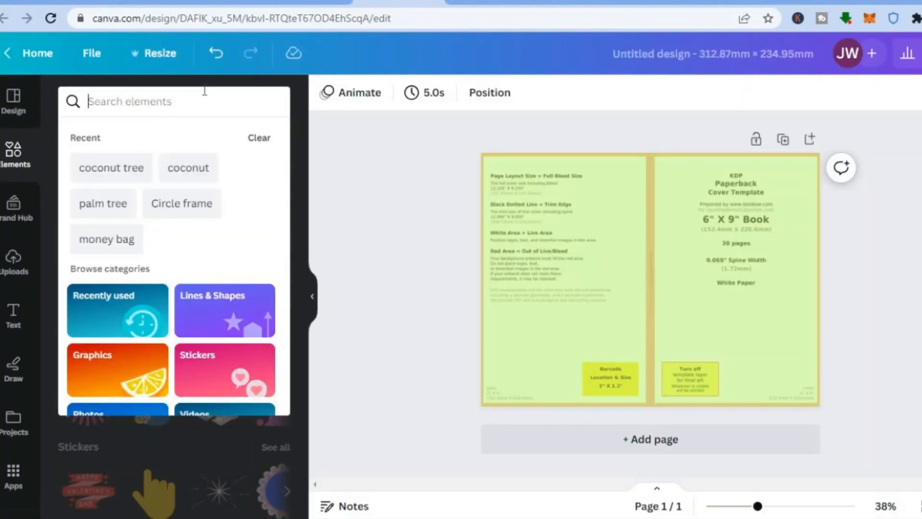
pyautogui.click(117, 169)
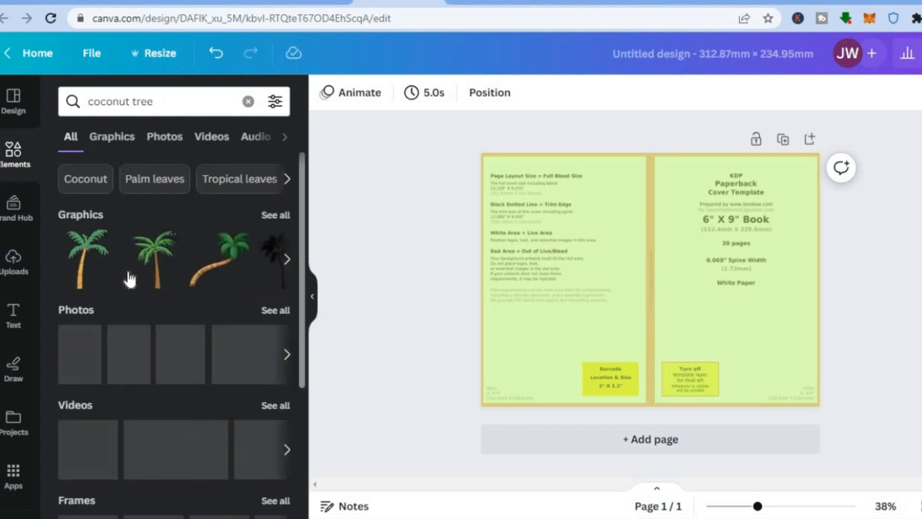
pyautogui.click(271, 217)
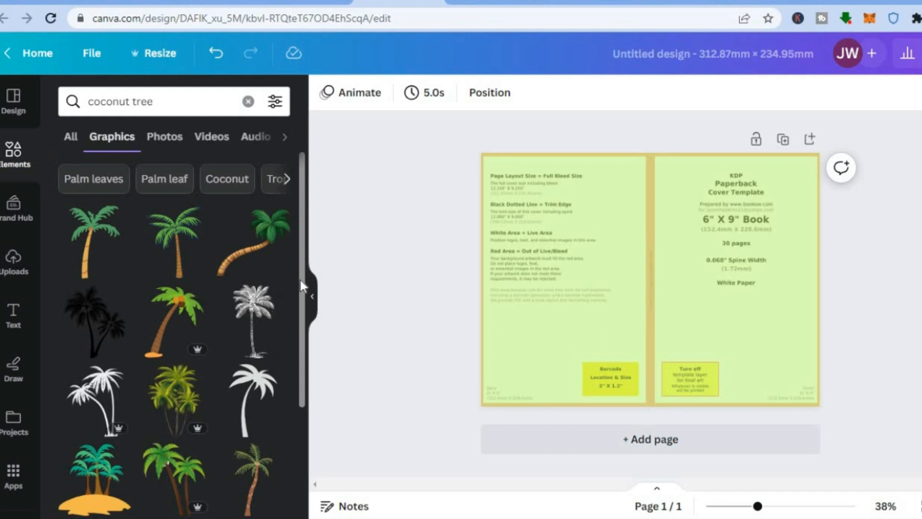
# Browse the coconut tree graphics, add the first green palm with the orange trunk, and move it onto the front cover
pyautogui.moveTo(300, 280); pyautogui.dragTo(299, 362)
pyautogui.scroll(-2, 299, 361)
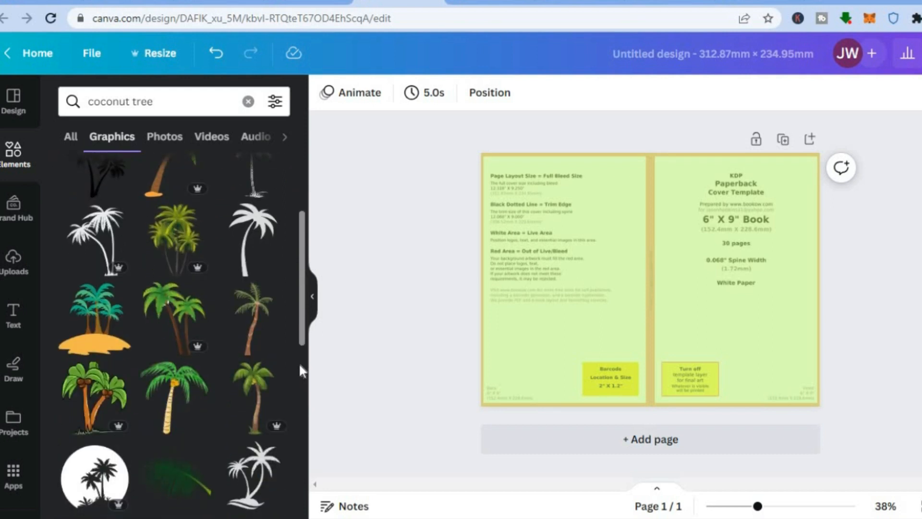
pyautogui.scroll(-2, 295, 372)
pyautogui.scroll(3, 297, 295)
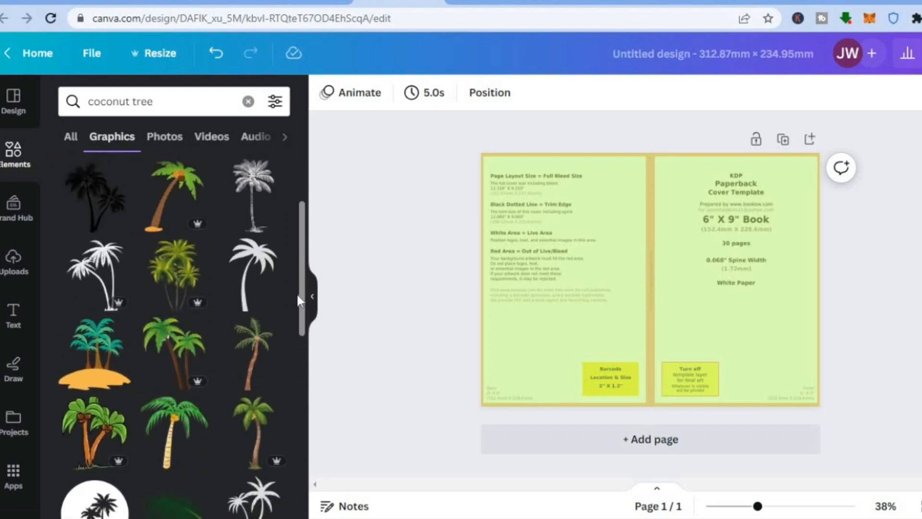
pyautogui.scroll(3, 298, 300)
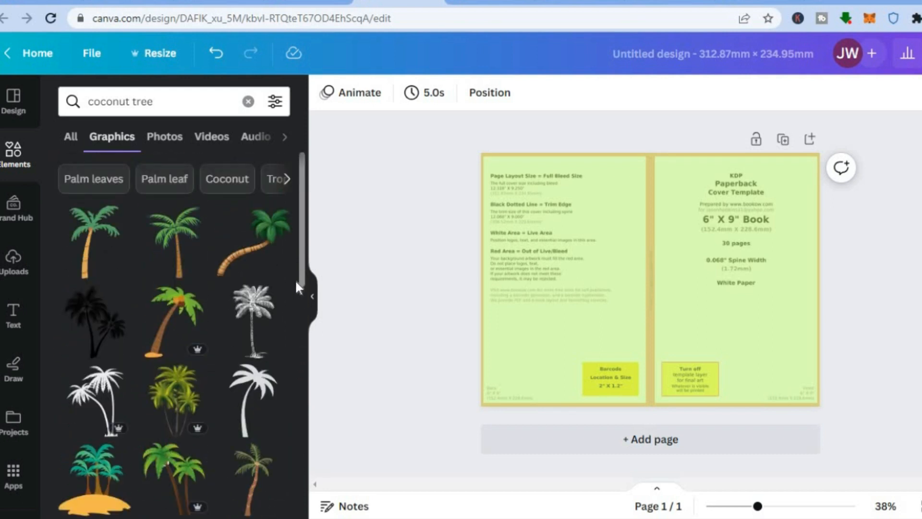
pyautogui.click(94, 263)
pyautogui.moveTo(666, 263); pyautogui.dragTo(742, 272)
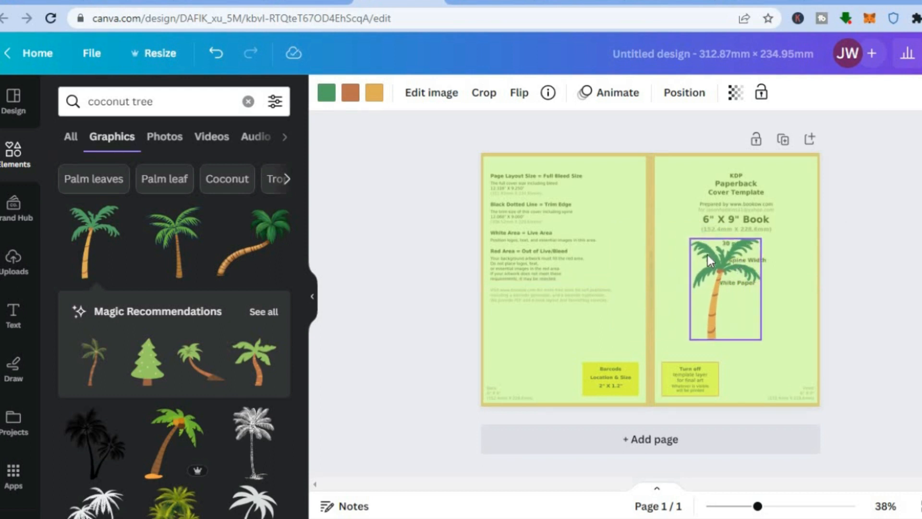
# Enlarge the palm tree and position it so that it fills most of the front cover within the live area
pyautogui.moveTo(690, 238); pyautogui.dragTo(665, 201)
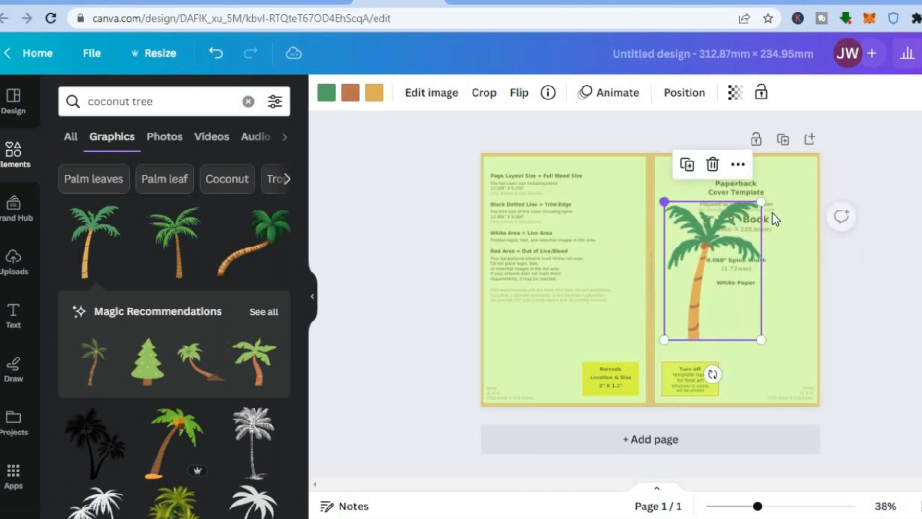
pyautogui.moveTo(761, 201); pyautogui.dragTo(777, 178)
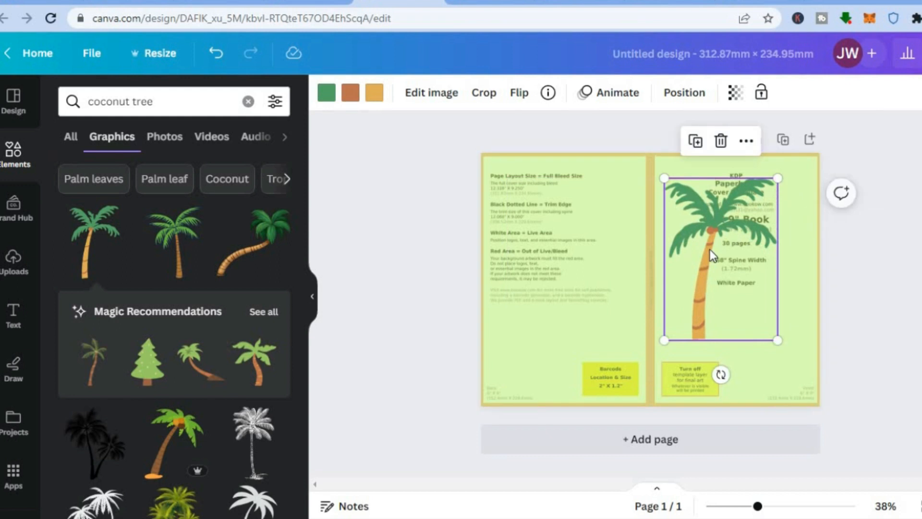
pyautogui.moveTo(711, 255); pyautogui.dragTo(727, 256)
pyautogui.moveTo(681, 179); pyautogui.dragTo(671, 164)
pyautogui.moveTo(795, 339); pyautogui.dragTo(809, 362)
pyautogui.moveTo(756, 326); pyautogui.dragTo(750, 358)
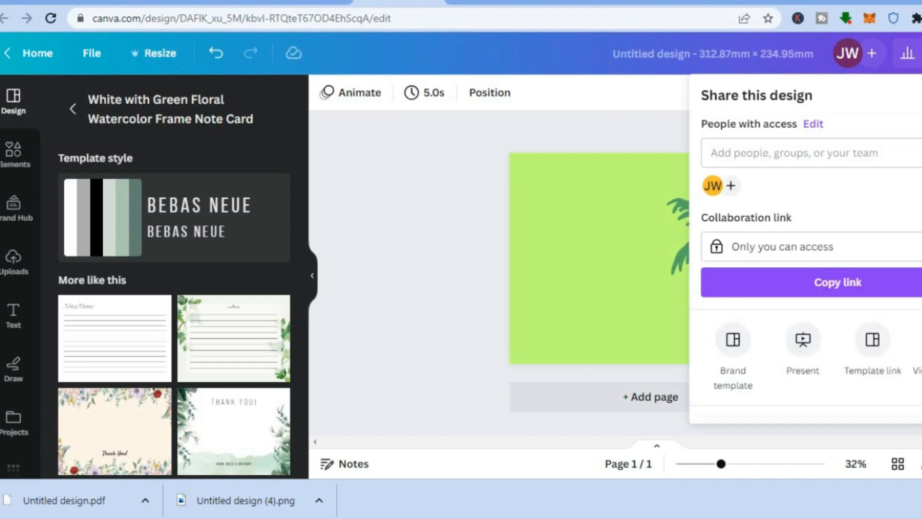
# Download the palm tree cover design as a PDF Print file with the RGB color profile
pyautogui.scroll(-3, 768, 288)
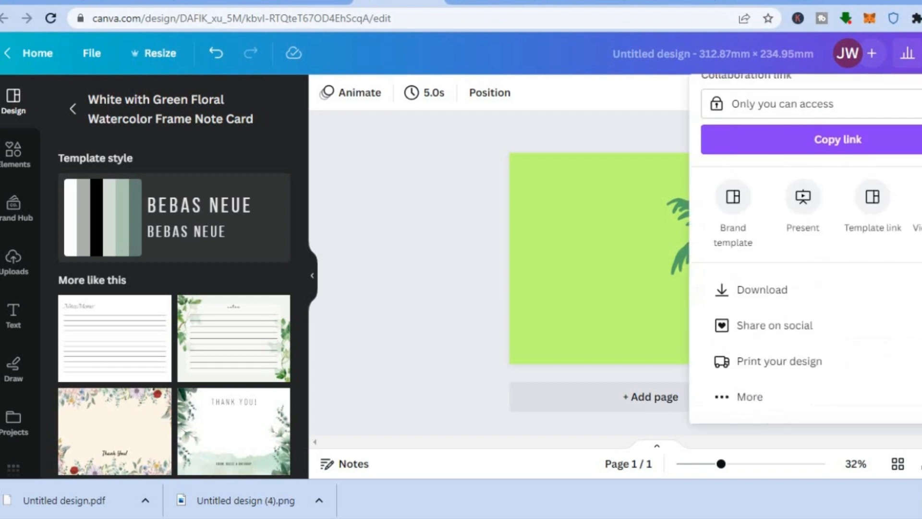
pyautogui.click(794, 287)
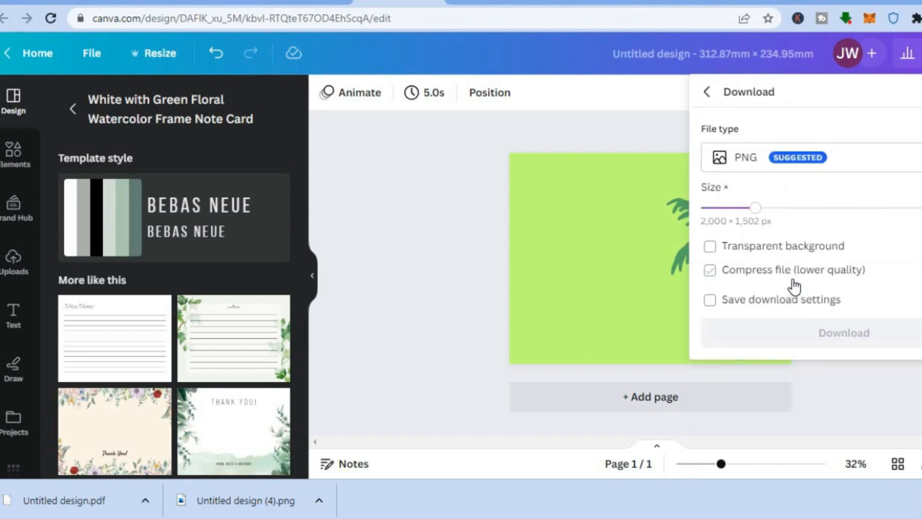
pyautogui.click(859, 165)
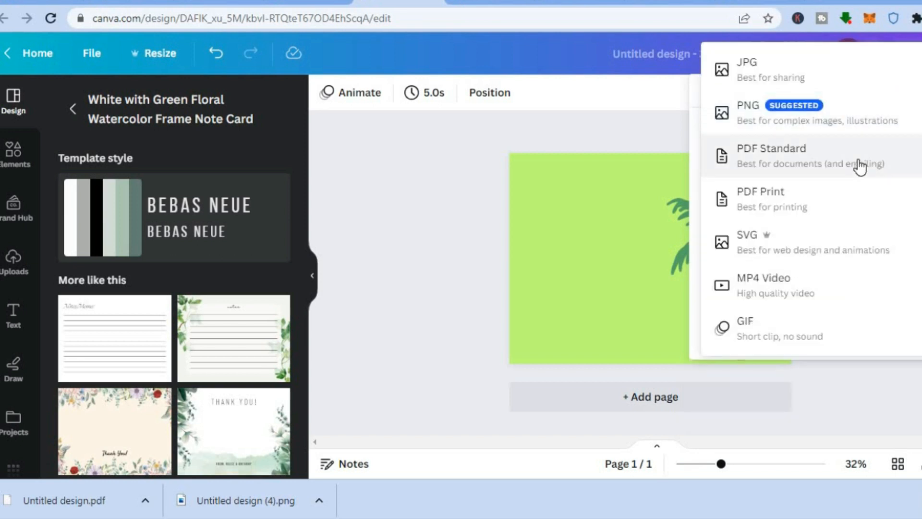
pyautogui.click(810, 206)
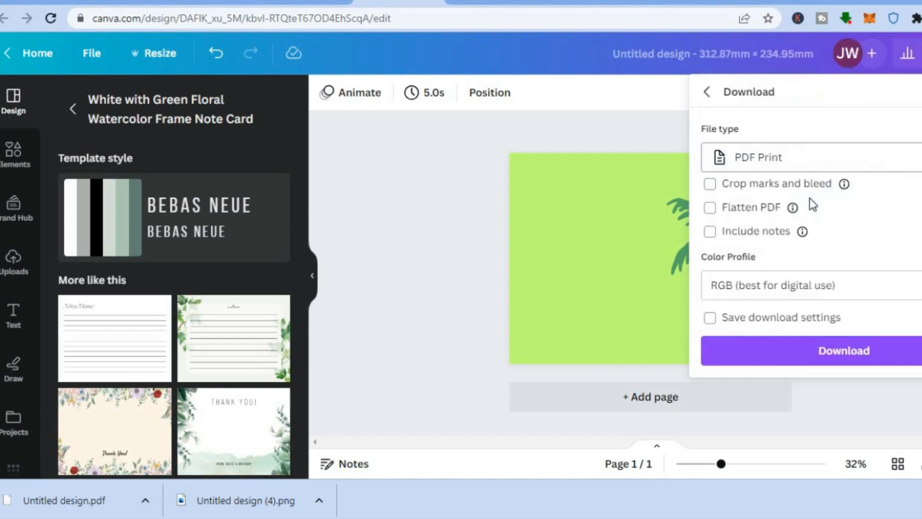
pyautogui.click(827, 356)
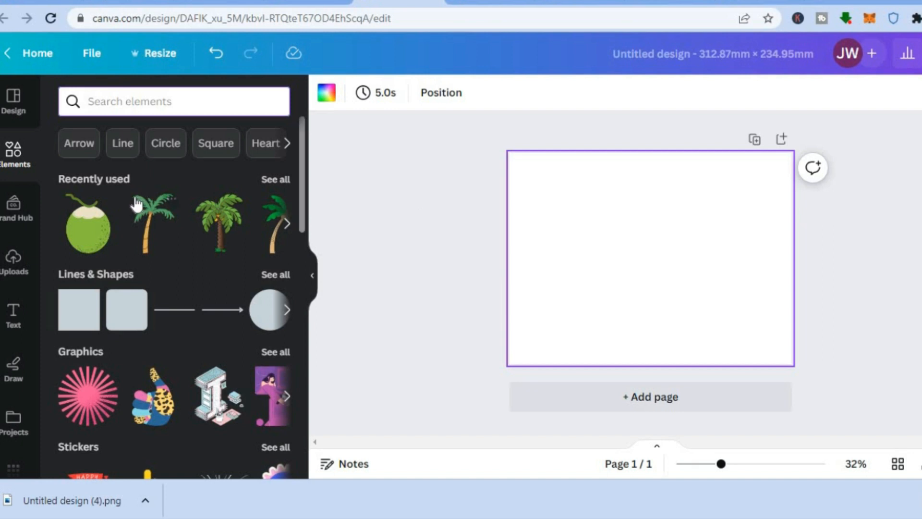
# Browse the "lined notebook paper" templates and apply the White with Green Floral Watercolor Frame Note Card to the blank page
pyautogui.click(13, 101)
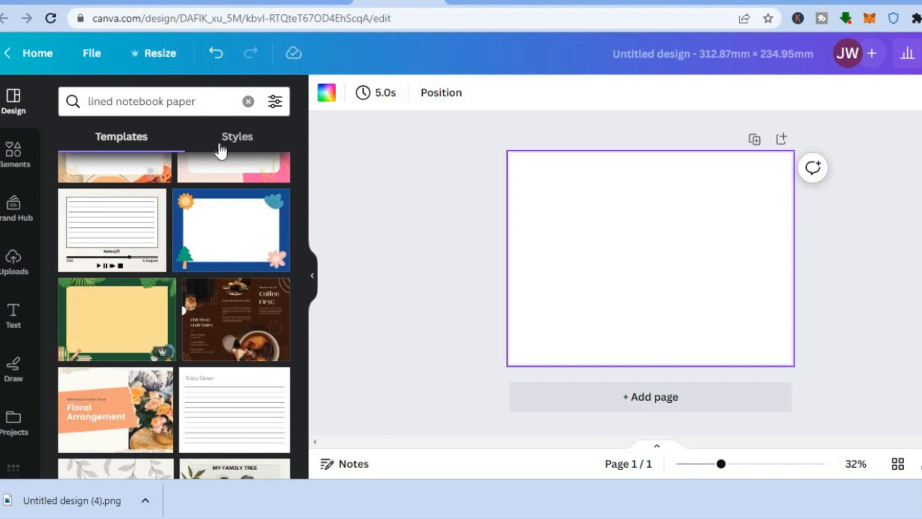
pyautogui.moveTo(302, 296); pyautogui.dragTo(302, 317)
pyautogui.moveTo(220, 323)
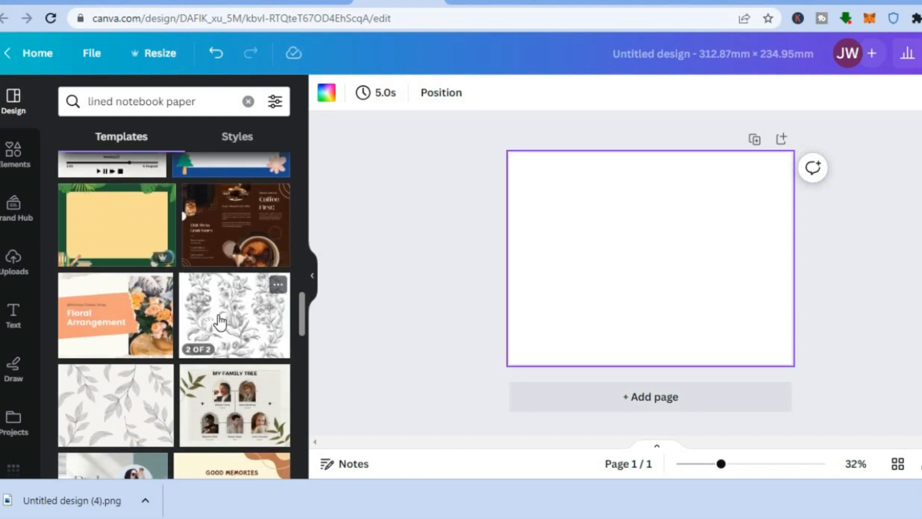
pyautogui.click(220, 323)
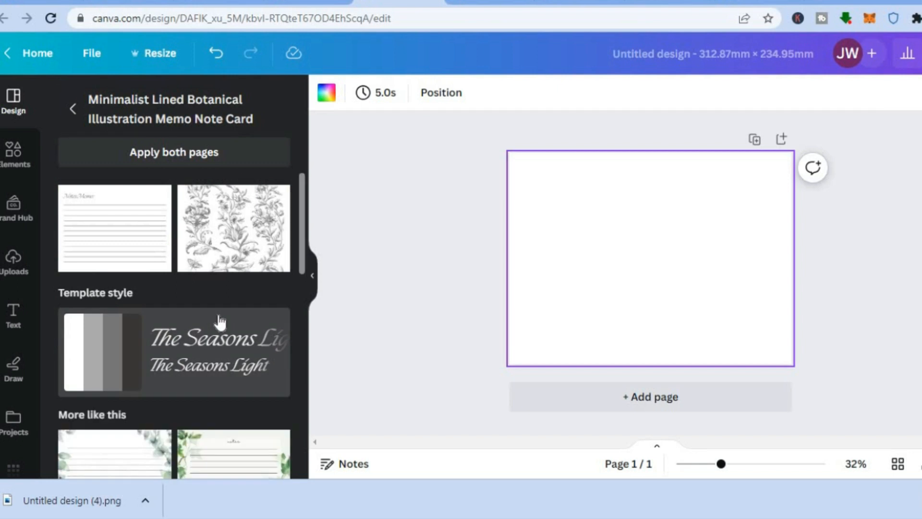
pyautogui.moveTo(303, 199); pyautogui.dragTo(299, 266)
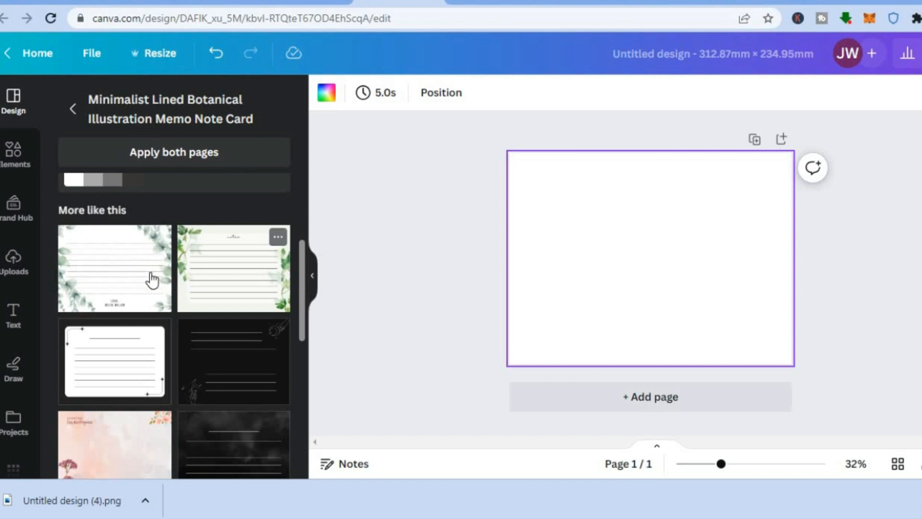
pyautogui.click(108, 267)
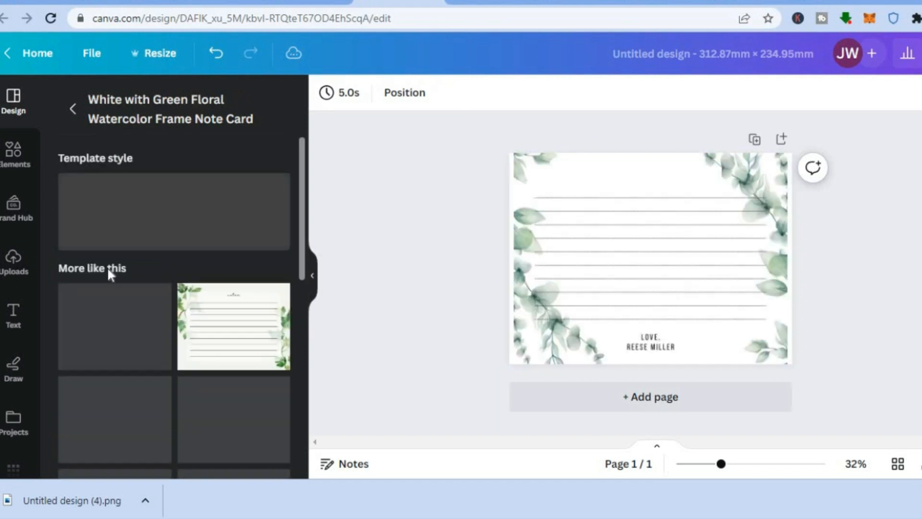
# Delete the signature text below the ruled lines on the floral note page
pyautogui.click(630, 279)
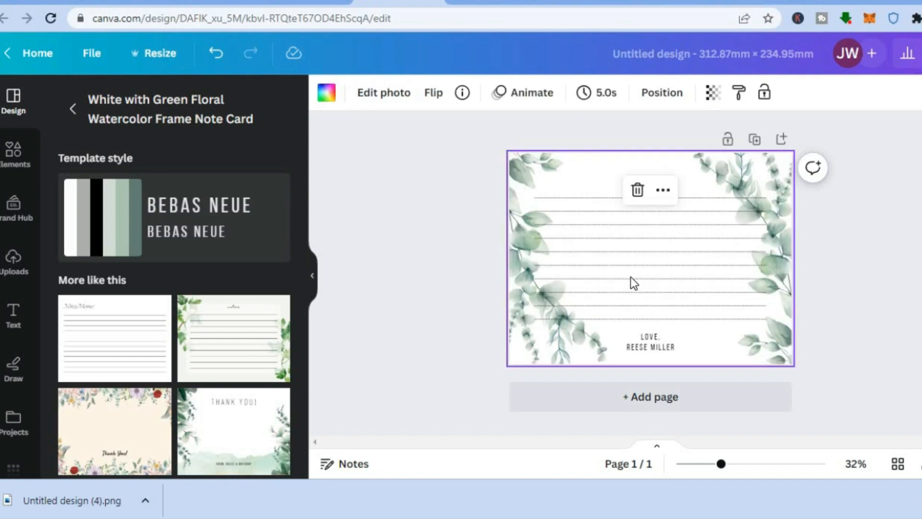
pyautogui.click(656, 346)
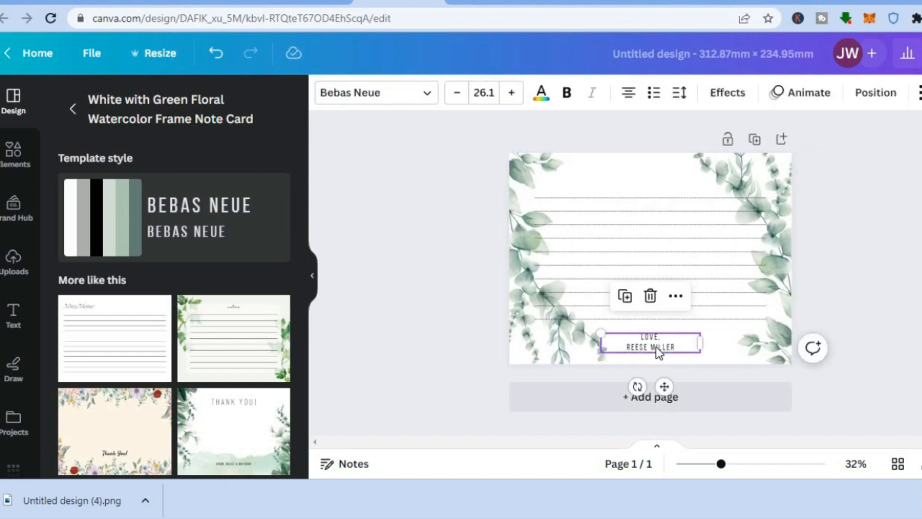
pyautogui.click(650, 296)
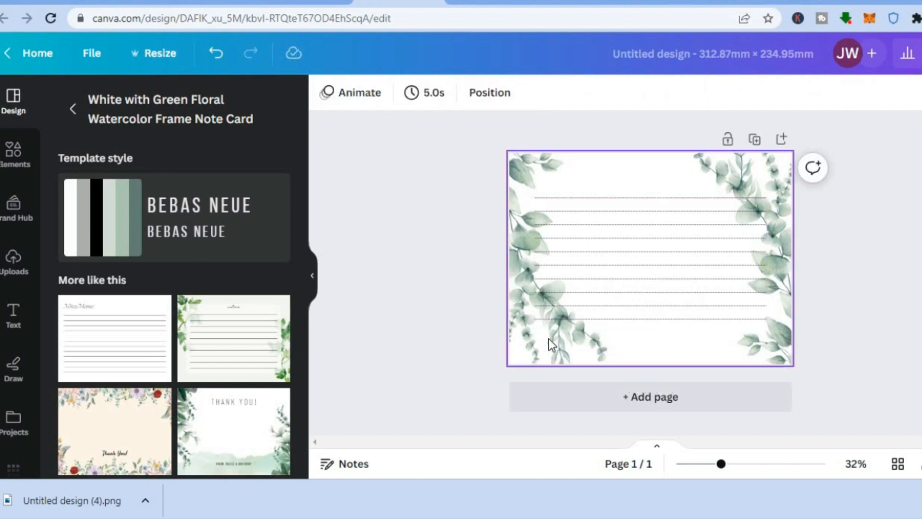
# Duplicate the lined floral page repeatedly until the design has 32 pages
pyautogui.click(522, 169)
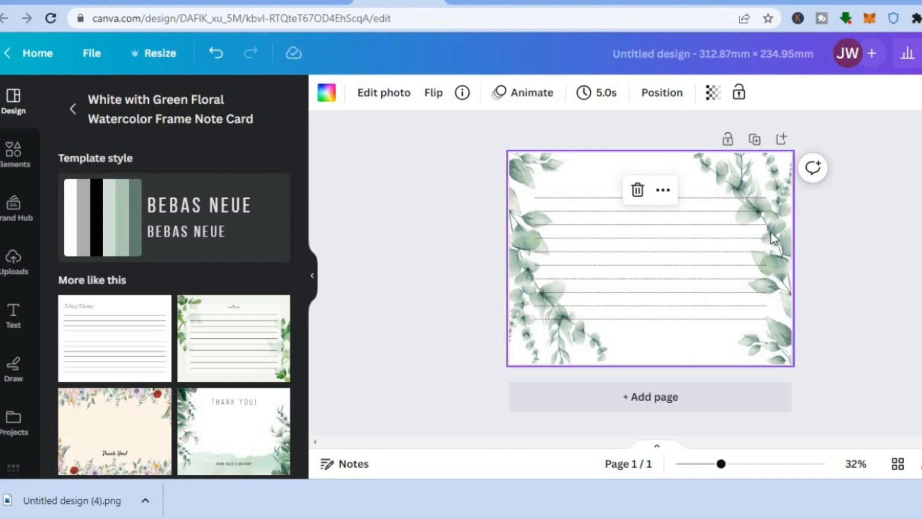
pyautogui.click(756, 140)
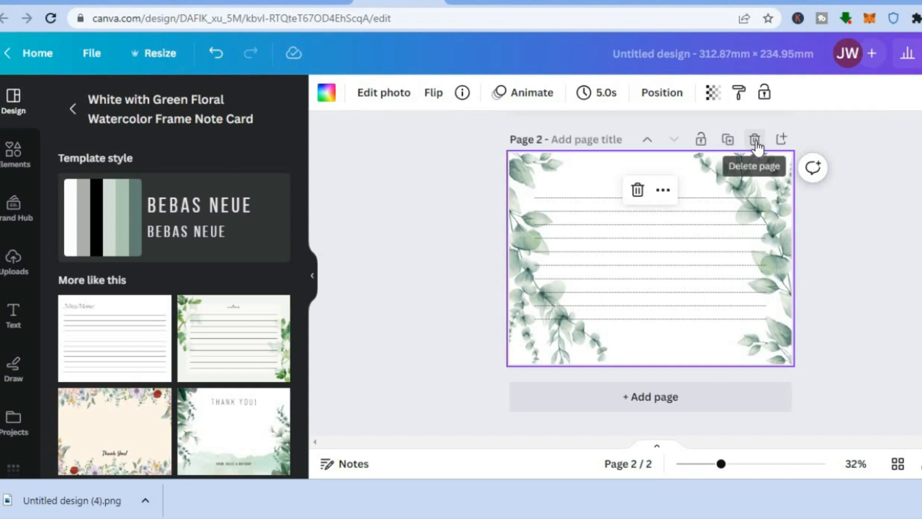
pyautogui.click(727, 142)
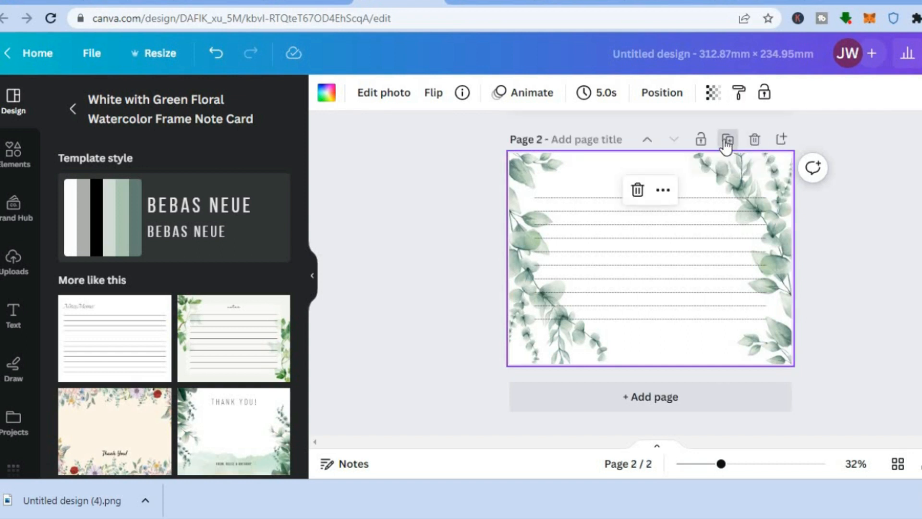
pyautogui.click(726, 141)
pyautogui.click(726, 141)
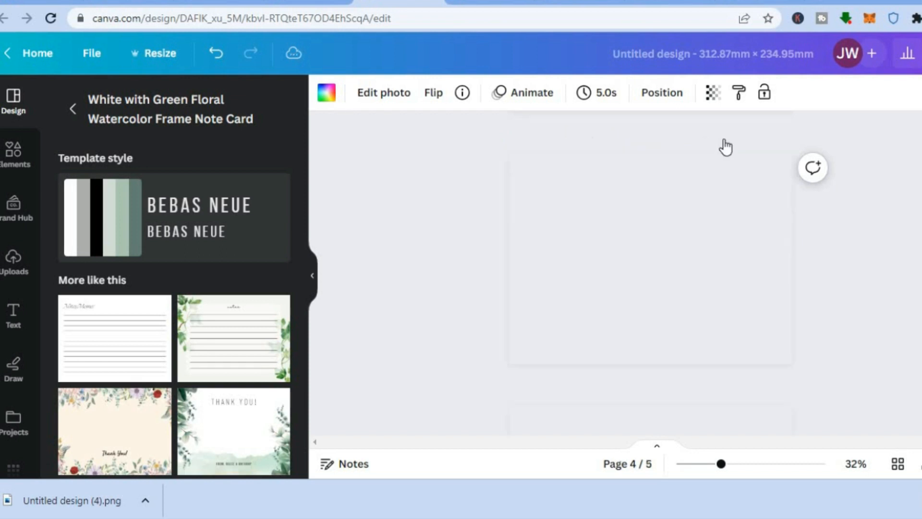
pyautogui.click(726, 141)
pyautogui.click(727, 141)
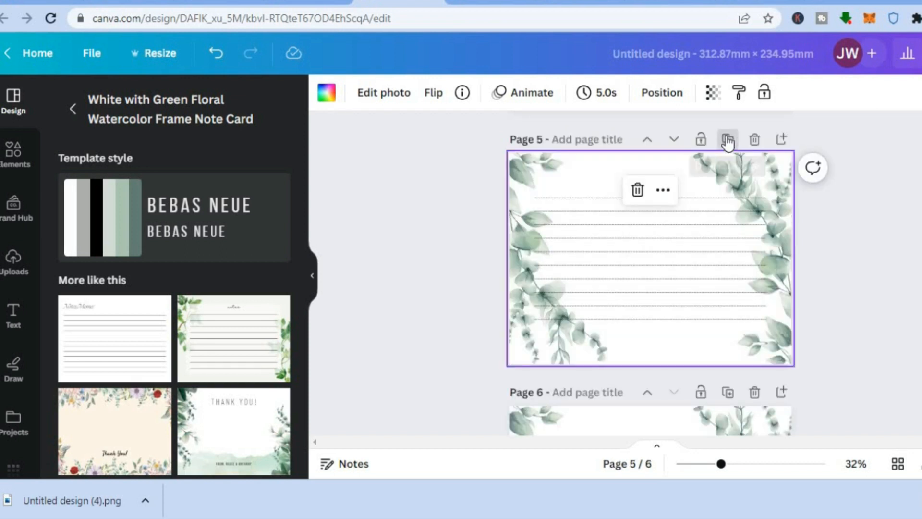
pyautogui.click(727, 141)
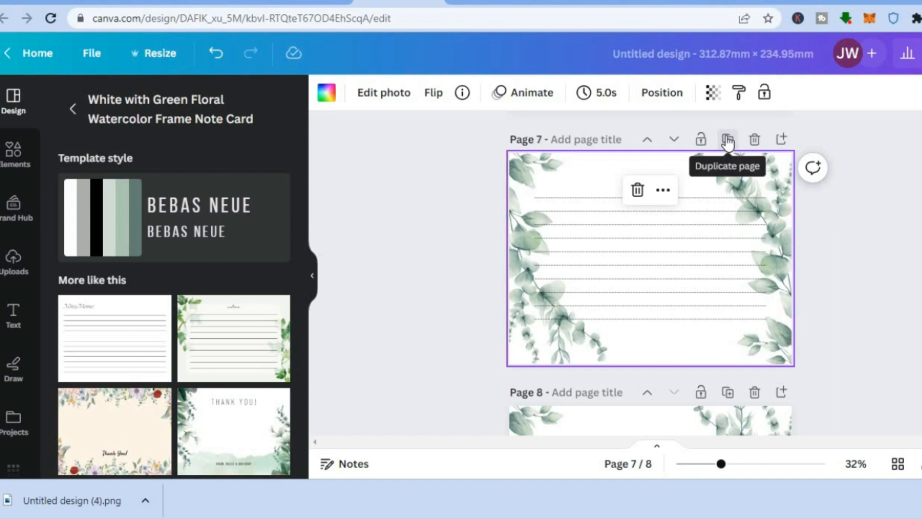
pyautogui.click(727, 141)
pyautogui.click(728, 141)
pyautogui.click(727, 141)
pyautogui.click(727, 141)
pyautogui.click(728, 144)
pyautogui.click(728, 143)
pyautogui.click(728, 143)
pyautogui.click(728, 143)
pyautogui.click(728, 143)
pyautogui.click(728, 143)
pyautogui.click(728, 143)
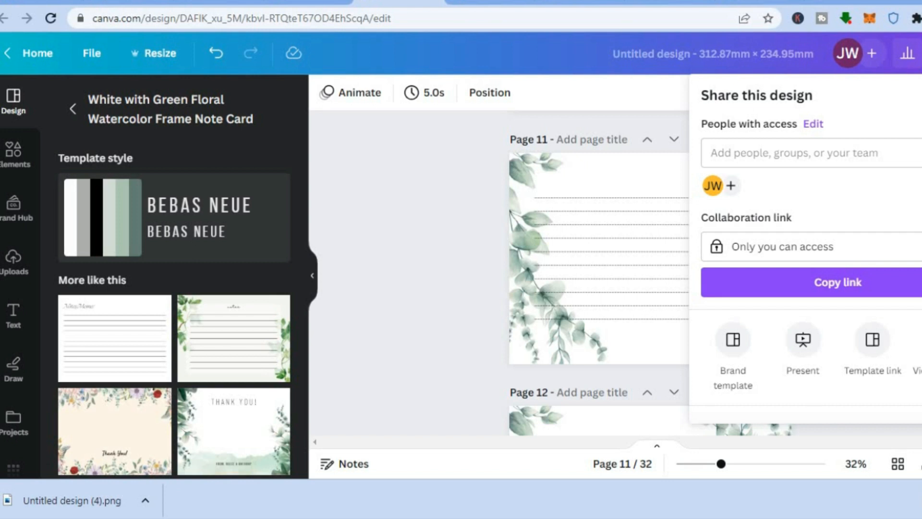
# Download all 32 lined pages as a PDF Print file with the RGB color profile
pyautogui.scroll(-3, 835, 297)
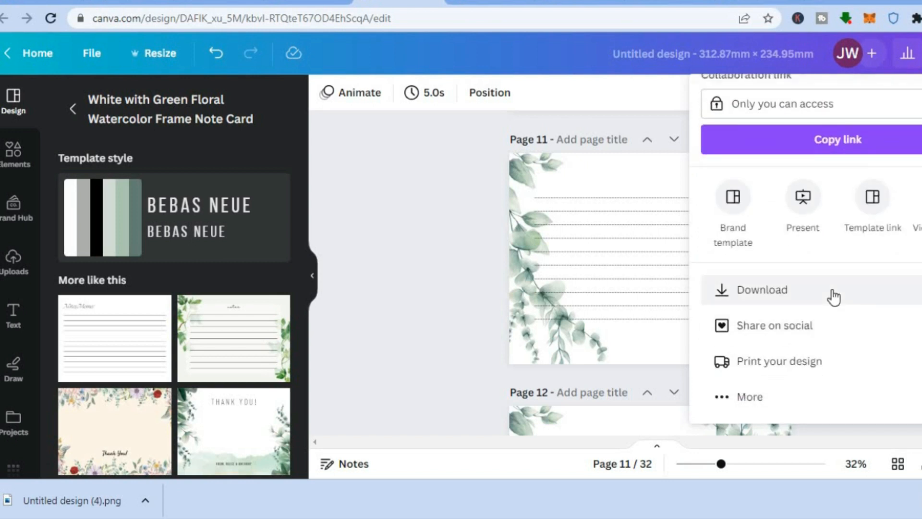
pyautogui.click(835, 298)
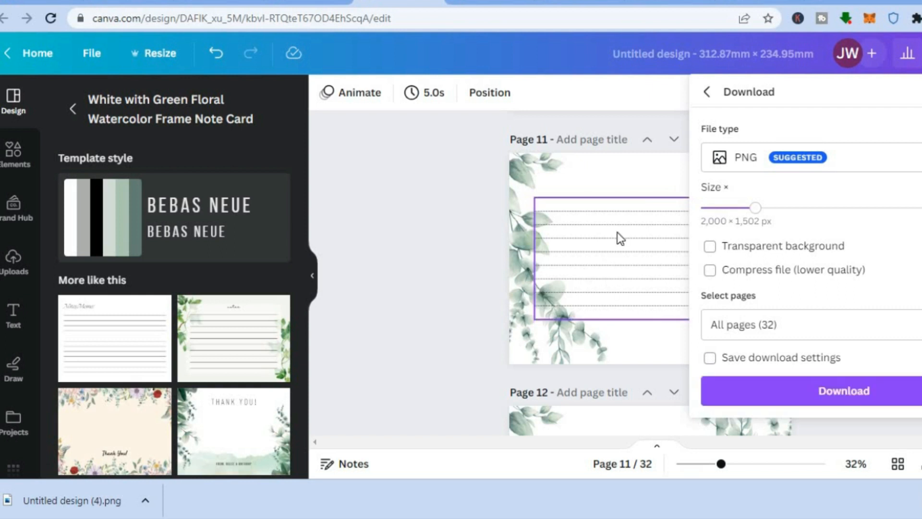
pyautogui.click(839, 161)
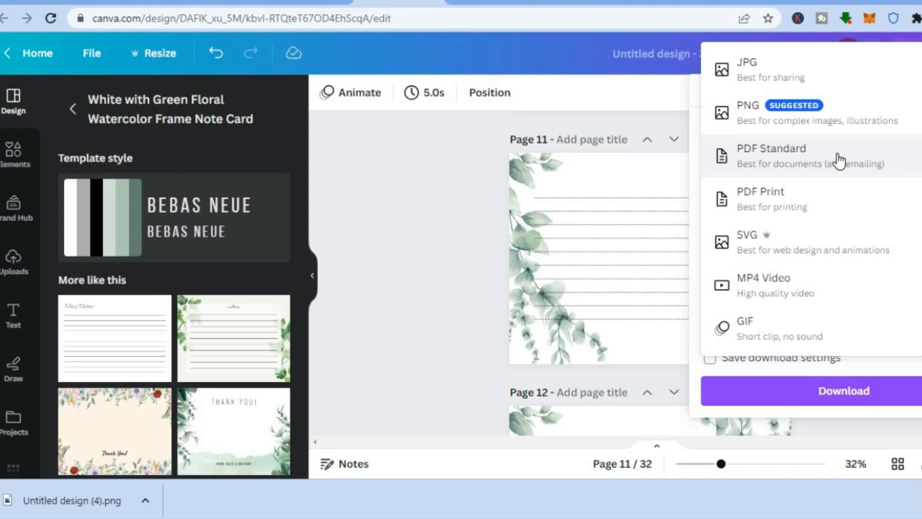
pyautogui.click(818, 211)
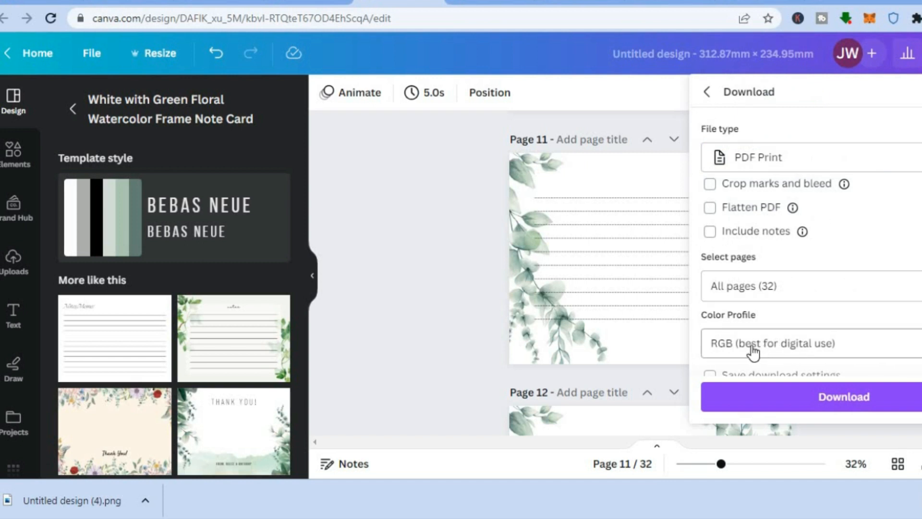
pyautogui.click(790, 402)
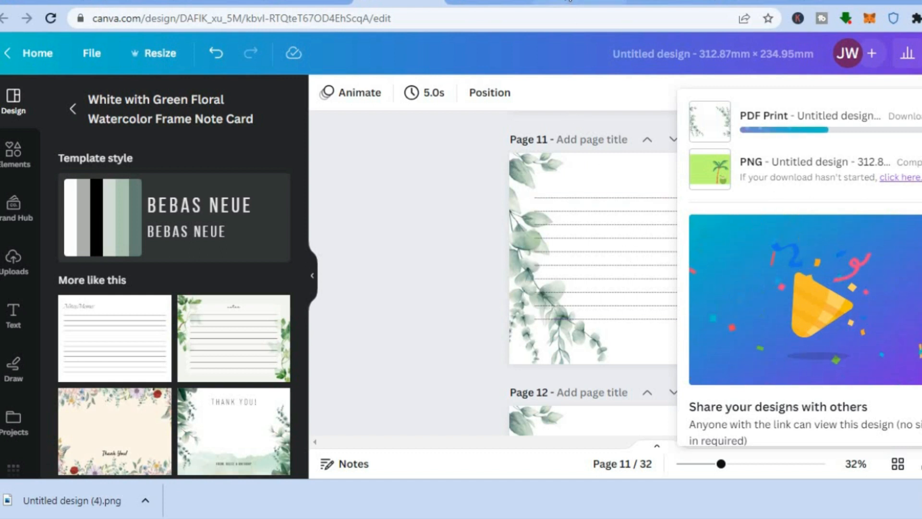
# Check the Google results for "can rgb be used on amazon kdp", then switch to Kindle Direct Publishing and look over the bookshelf page
pyautogui.click(568, 2)
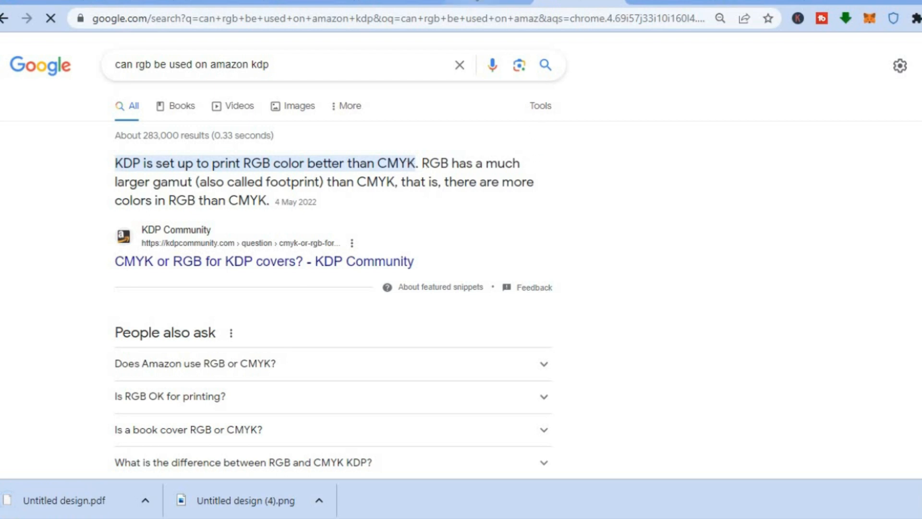
pyautogui.click(476, 1)
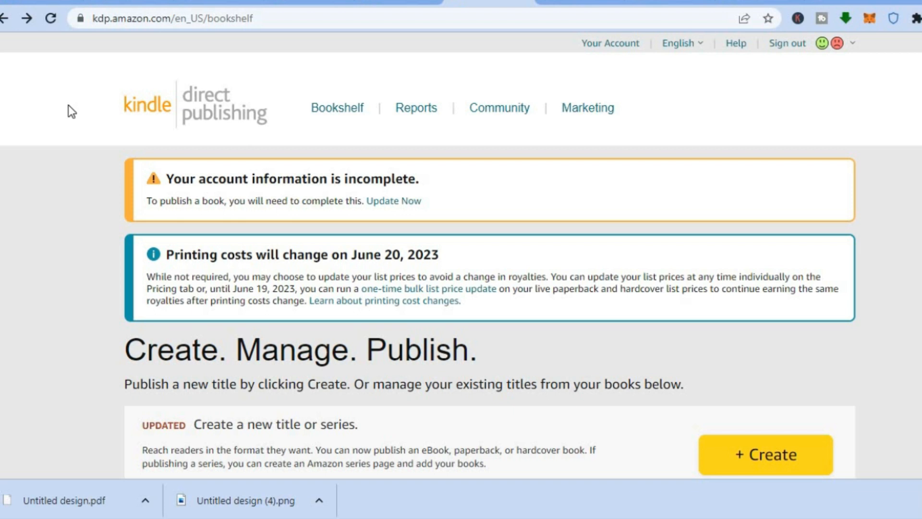
pyautogui.scroll(-4, 490, 255)
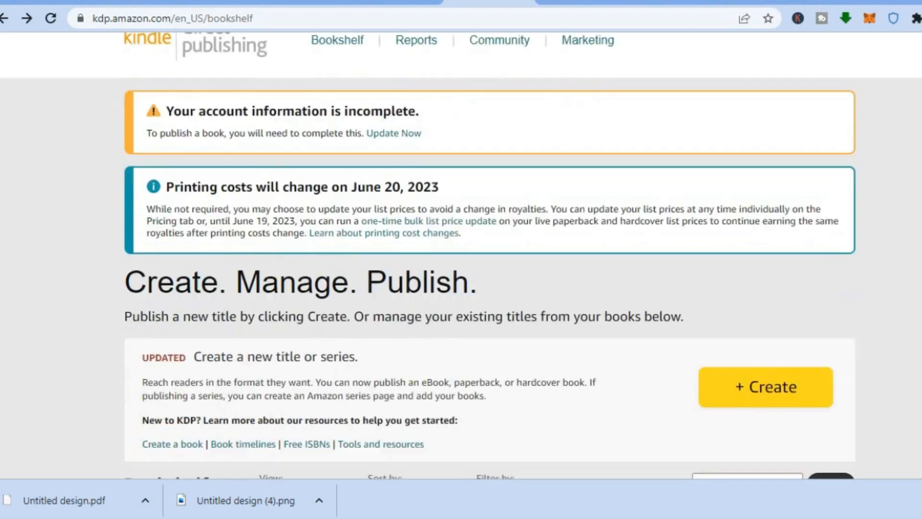
pyautogui.scroll(1, 490, 254)
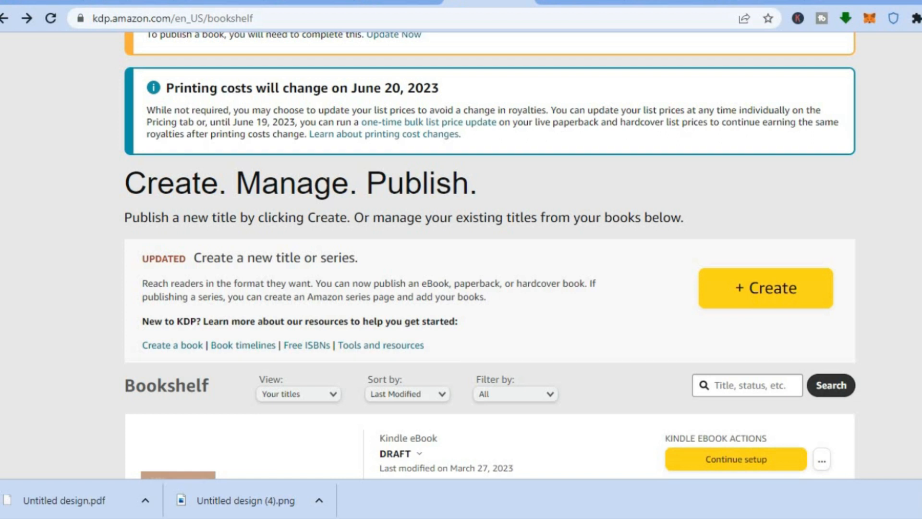
pyautogui.scroll(1, 490, 254)
pyautogui.scroll(-2, 490, 254)
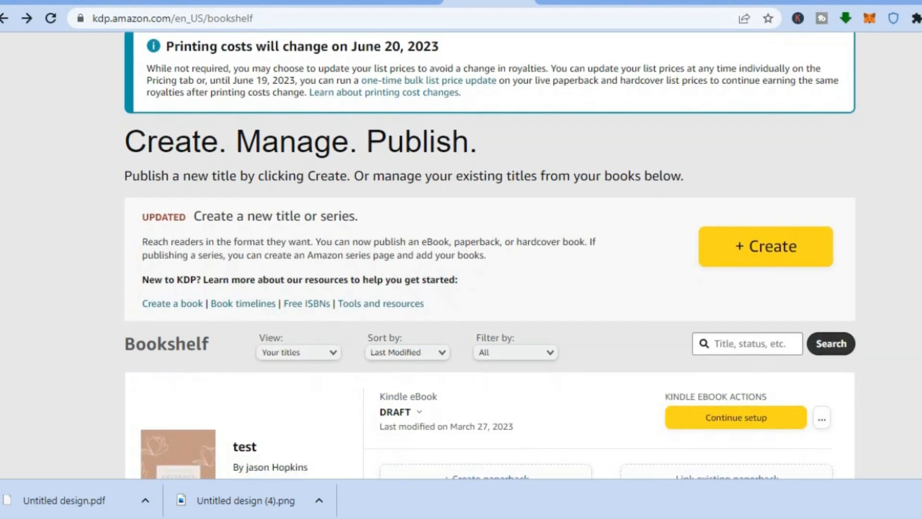
pyautogui.scroll(4, 490, 254)
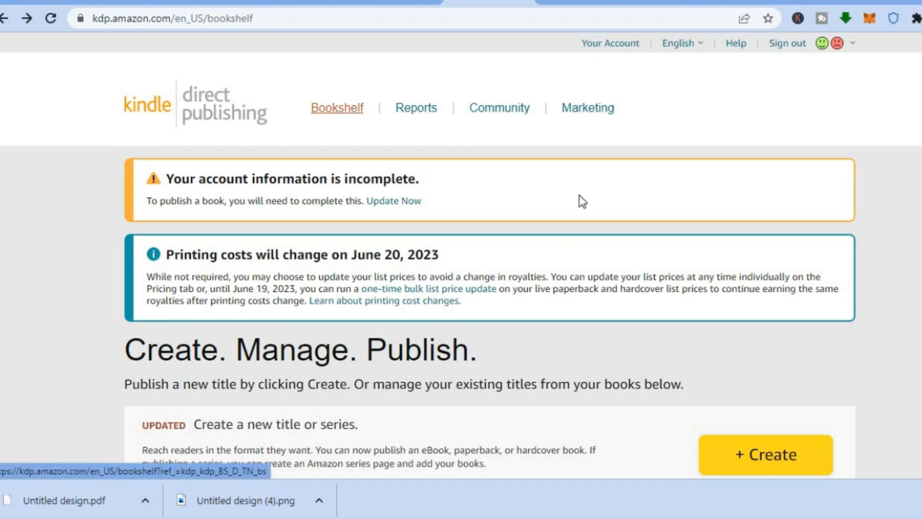
# Create a new title from the bookshelf and choose the paperback format to open its details form
pyautogui.scroll(-3, 461, 255)
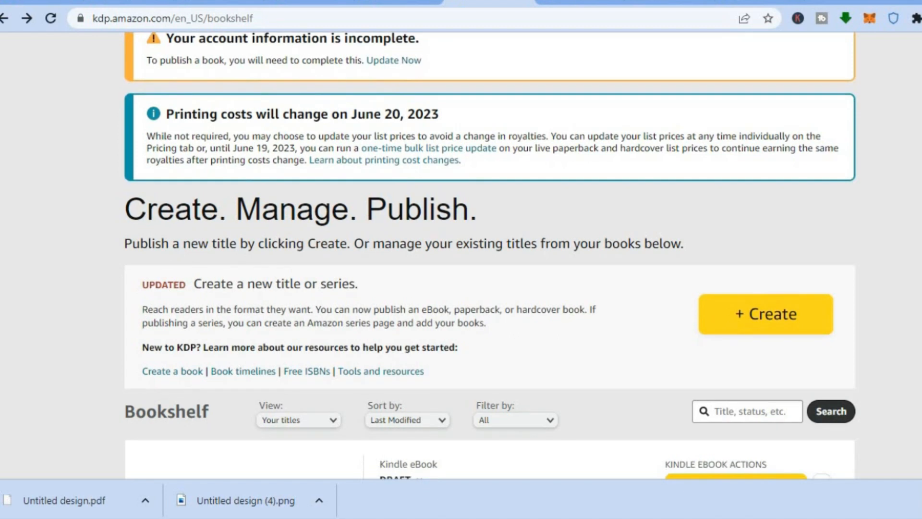
pyautogui.click(778, 315)
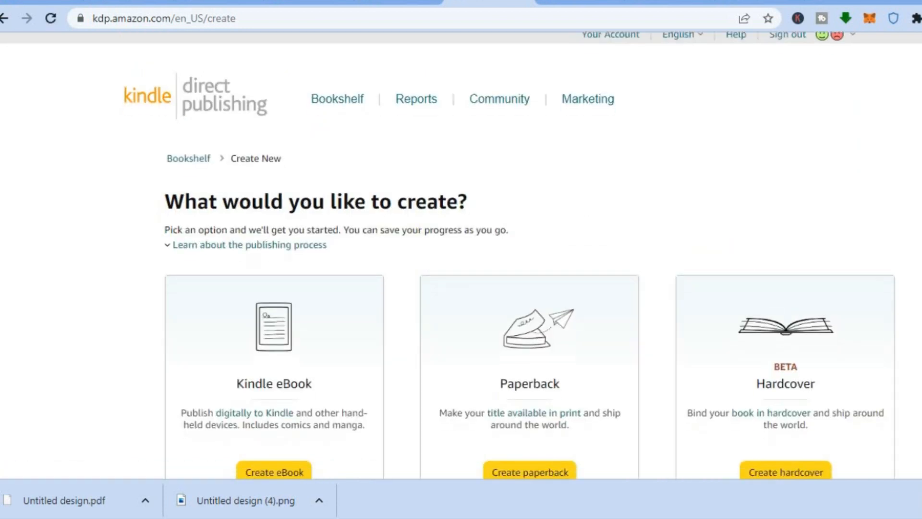
pyautogui.scroll(-2, 848, 280)
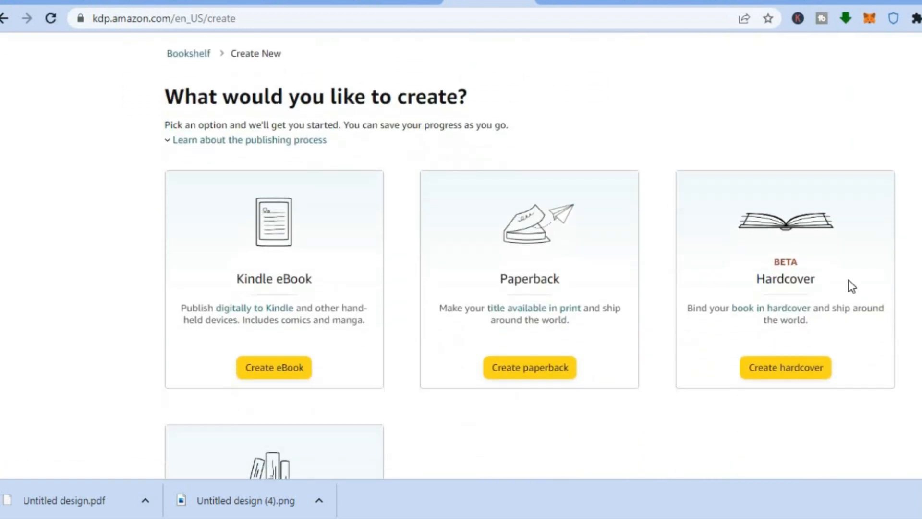
pyautogui.click(523, 373)
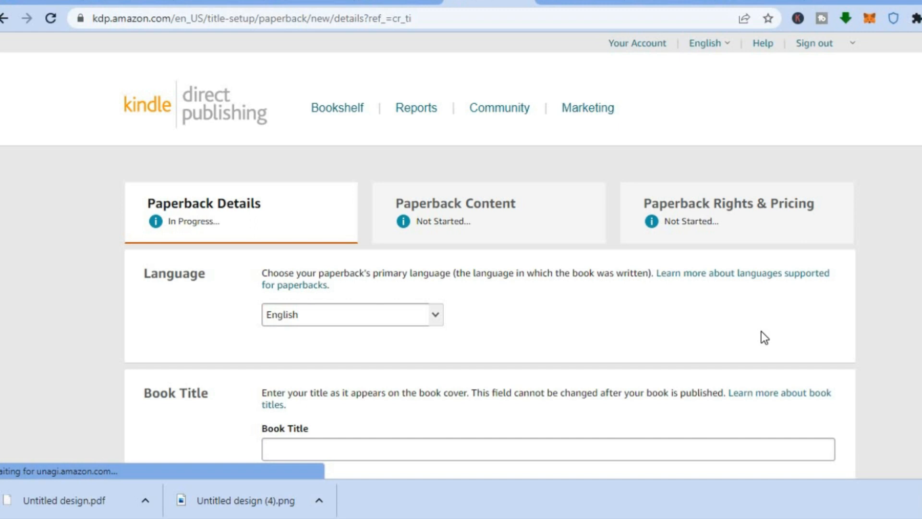
# Enter "simply answers" as the book title in the paperback details
pyautogui.scroll(-5, 576, 225)
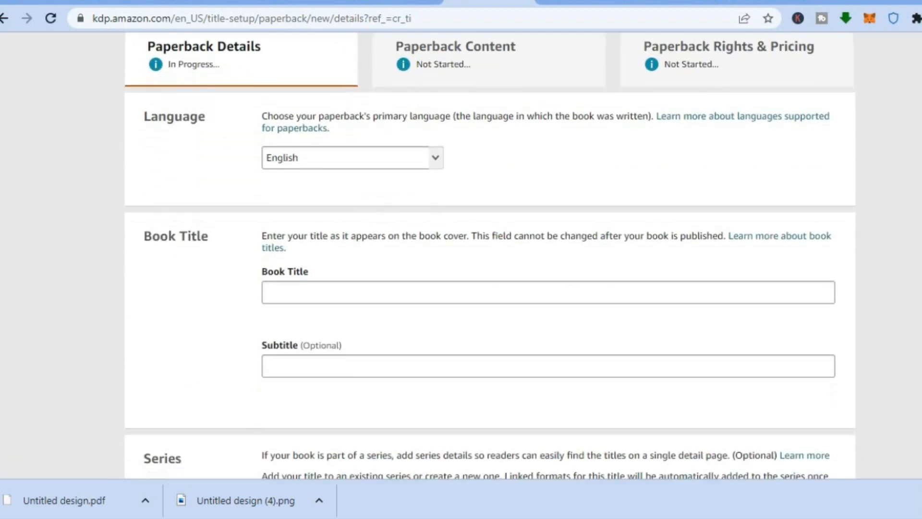
pyautogui.click(524, 235)
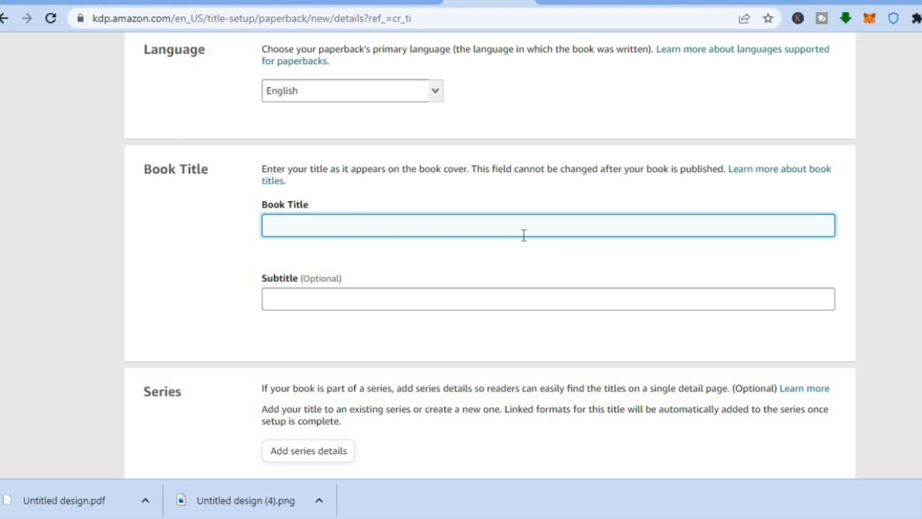
pyautogui.write('simply answers')
# Fill in the primary author with first name "simply" and last name "answers"
pyautogui.scroll(-8, 490, 255)
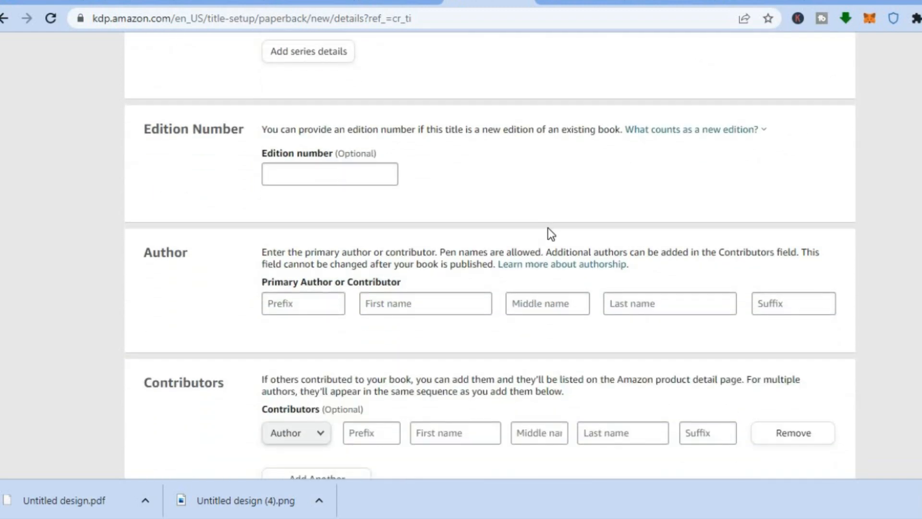
pyautogui.click(318, 309)
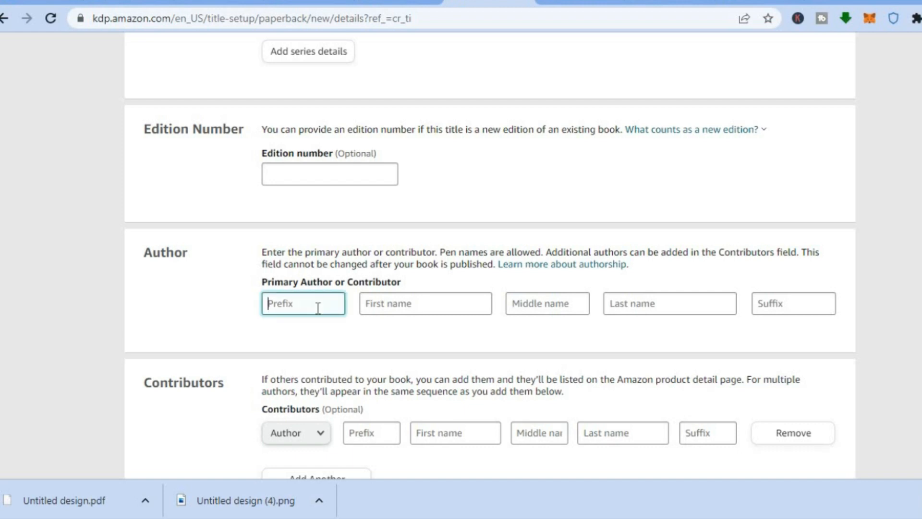
pyautogui.click(419, 303)
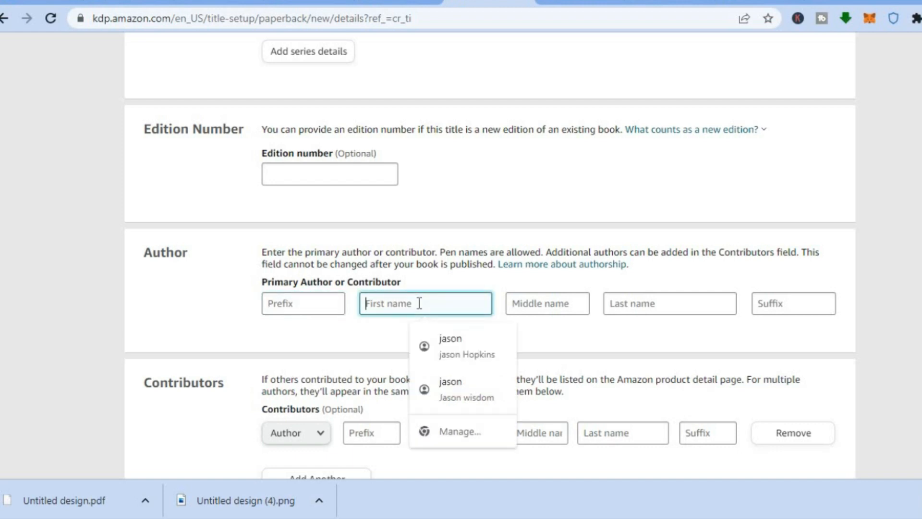
pyautogui.write('simpl')
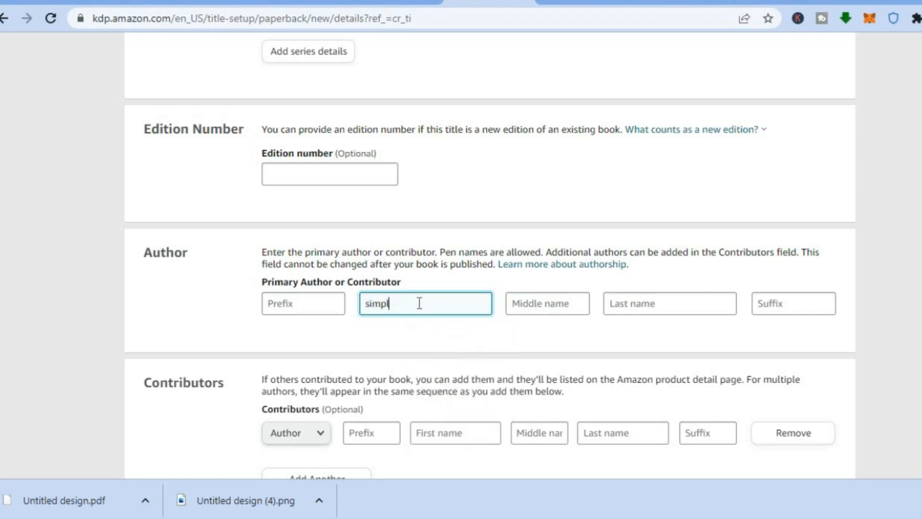
pyautogui.write('y')
pyautogui.click(617, 311)
pyautogui.write('an')
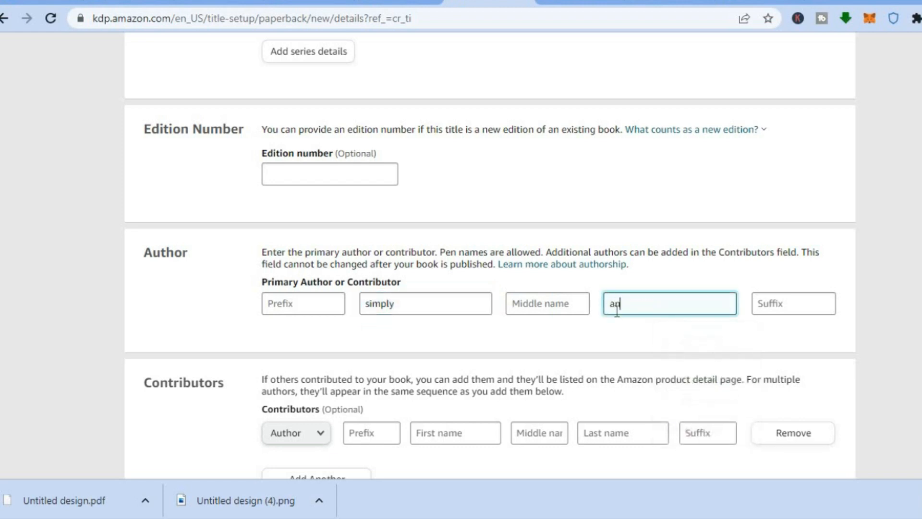
pyautogui.write('swers')
# Write the book description "this is a simple book."
pyautogui.scroll(-8, 500, 301)
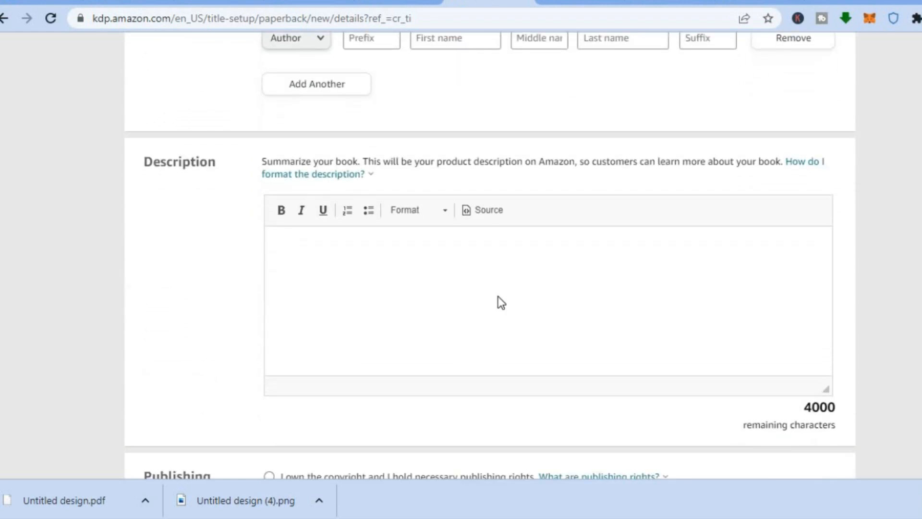
pyautogui.click(506, 302)
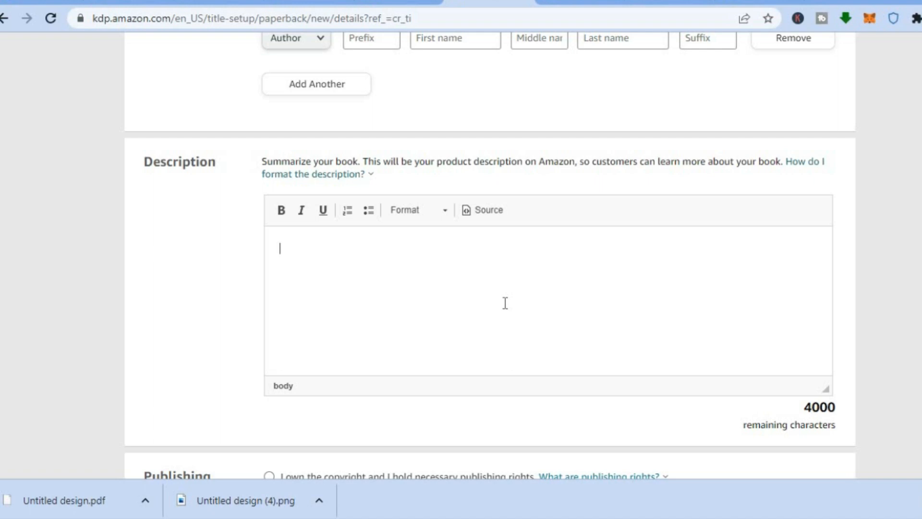
pyautogui.write('t')
pyautogui.press('BackSpace')
pyautogui.write('th')
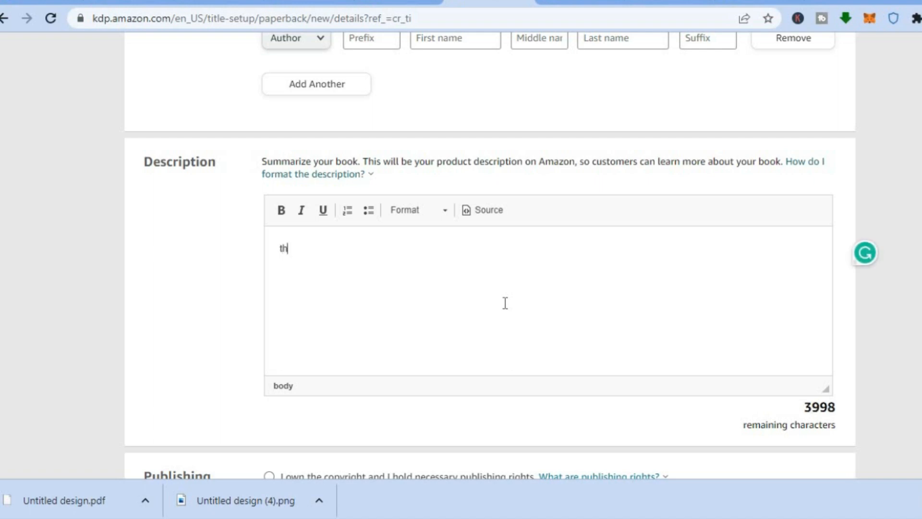
pyautogui.write('is is a simple book.')
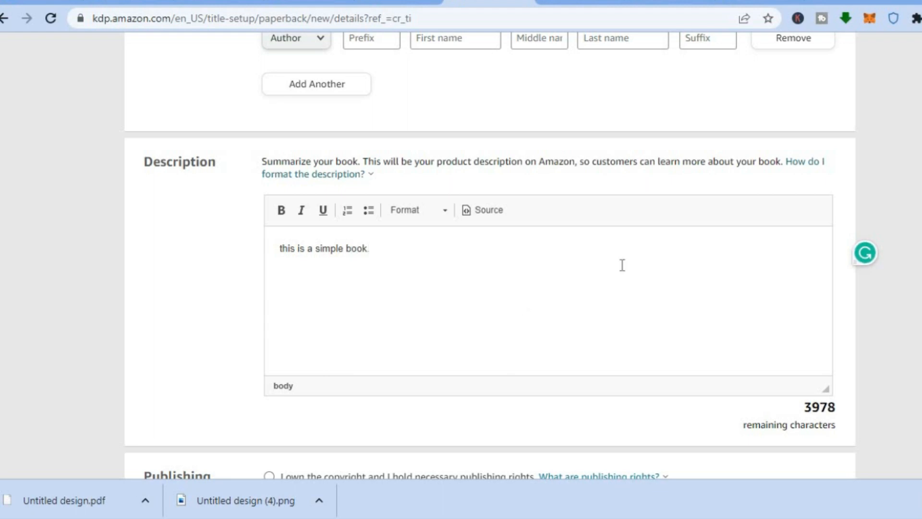
# Declare ownership of the copyright and publishing rights, and answer No to adult only content
pyautogui.scroll(8, 622, 264)
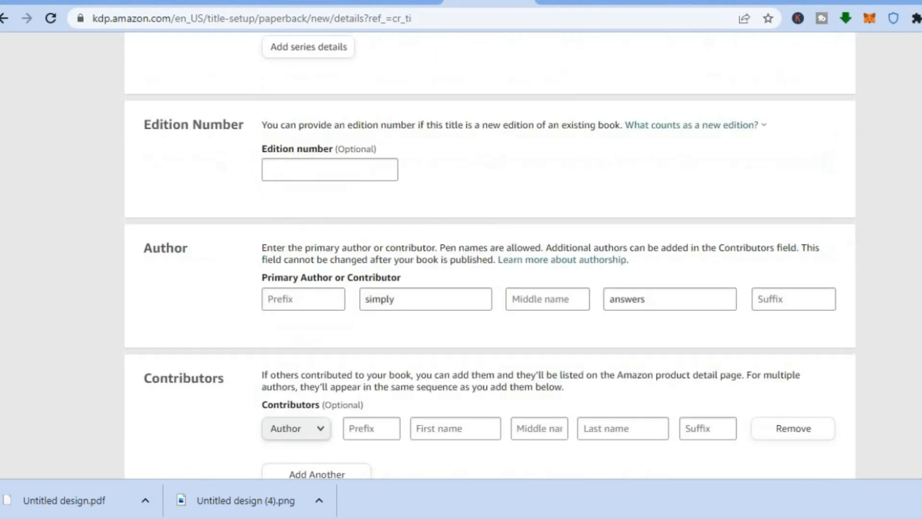
pyautogui.scroll(-14, 490, 255)
pyautogui.scroll(-1, 465, 224)
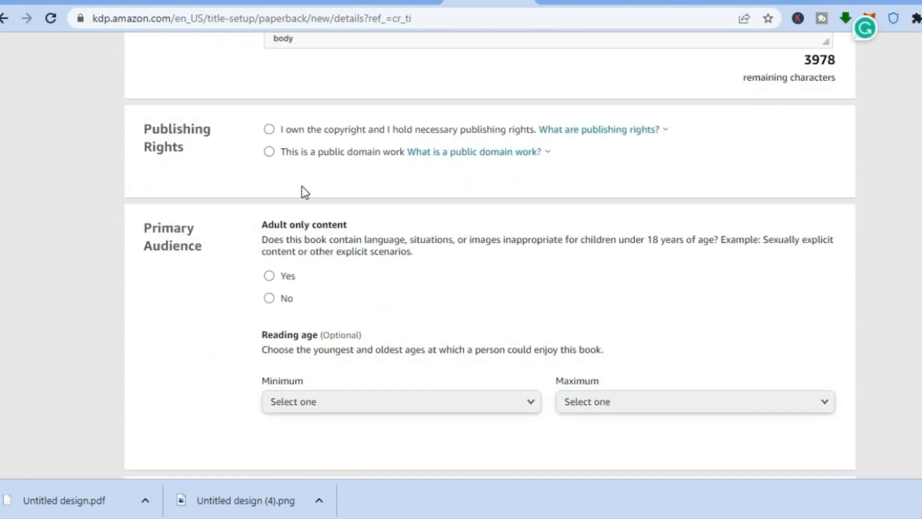
pyautogui.click(269, 129)
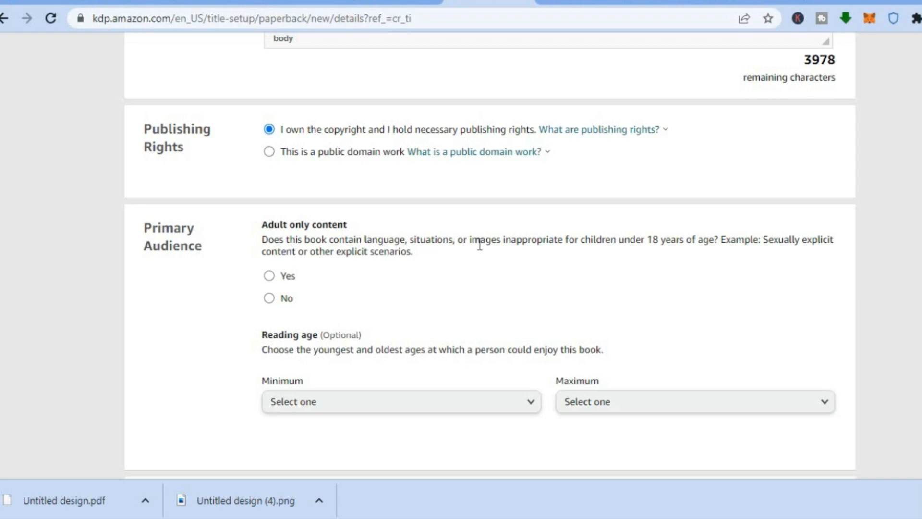
pyautogui.click(269, 298)
# Look through the available primary marketplaces and leave Amazon.com selected
pyautogui.scroll(-6, 490, 254)
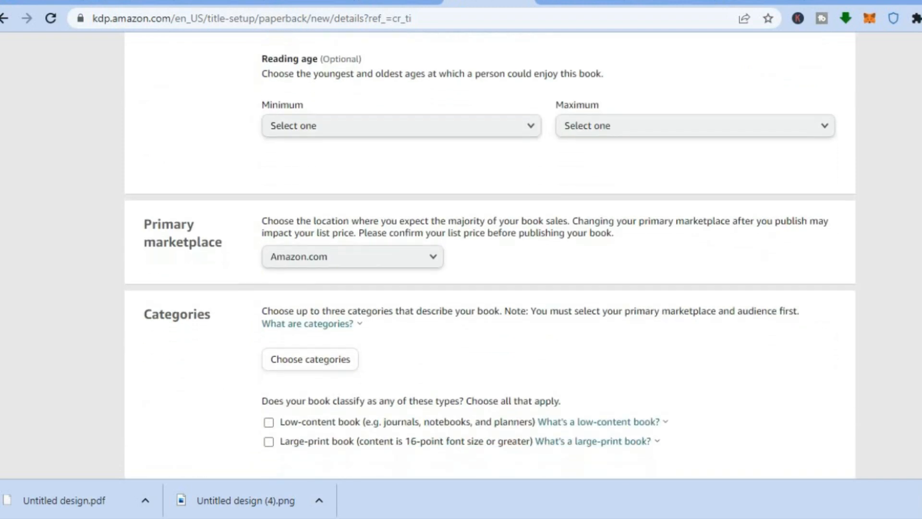
pyautogui.scroll(-1, 530, 311)
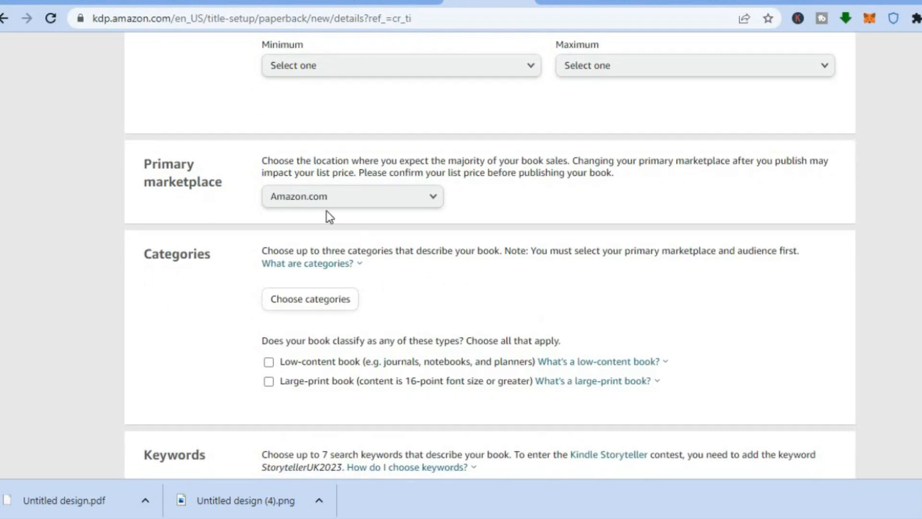
pyautogui.click(295, 204)
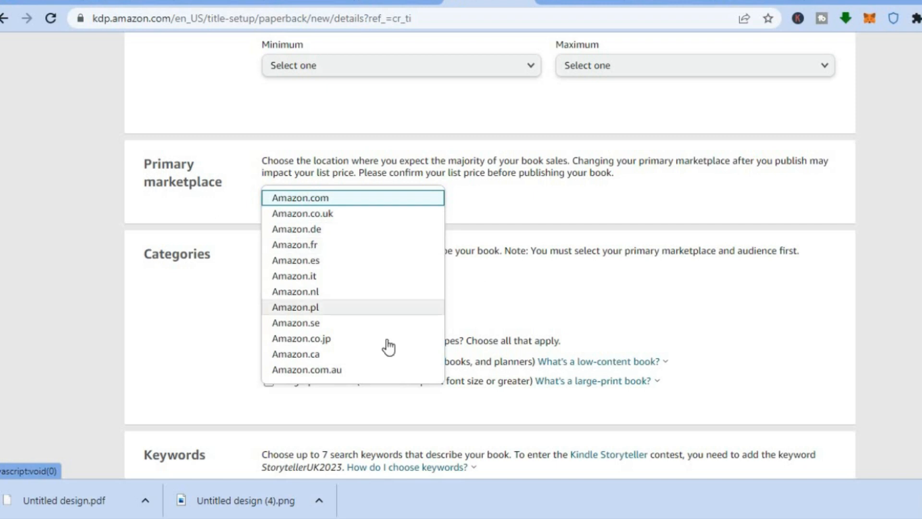
pyautogui.click(506, 192)
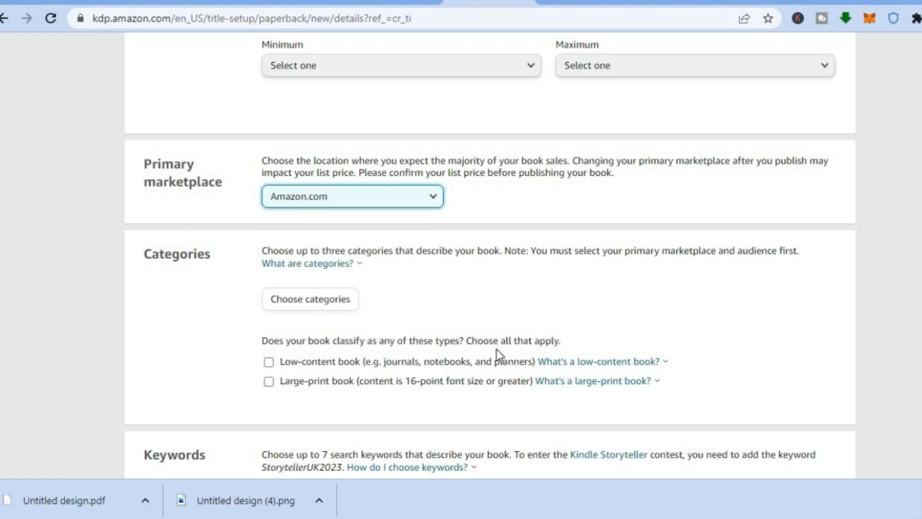
# Choose the Self-Help category with the Stress Management, Self-Esteem and New Age placements, and save the categories
pyautogui.click(327, 308)
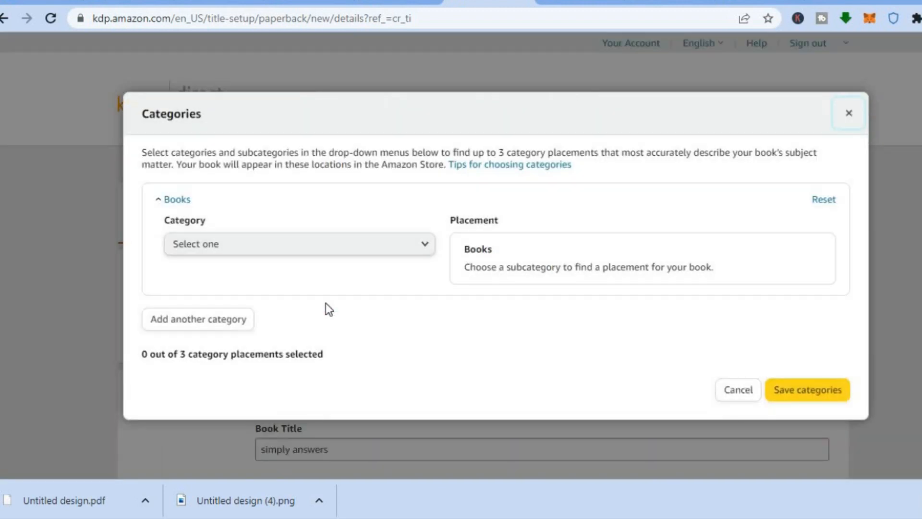
pyautogui.click(375, 258)
pyautogui.click(375, 258)
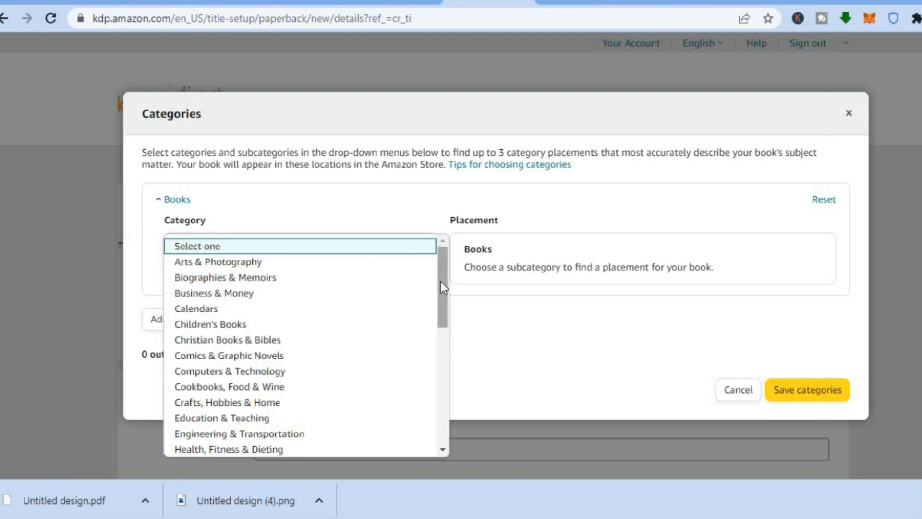
pyautogui.moveTo(443, 283); pyautogui.dragTo(442, 404)
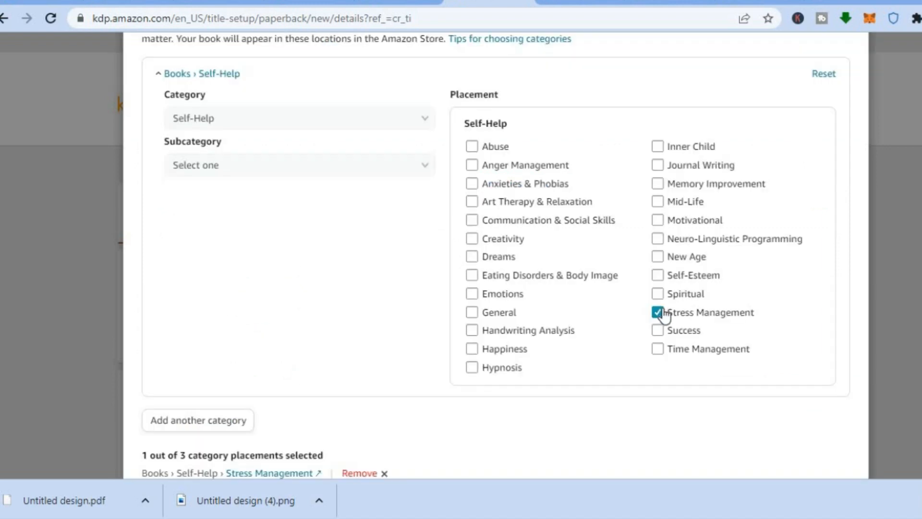
pyautogui.click(657, 275)
pyautogui.click(658, 257)
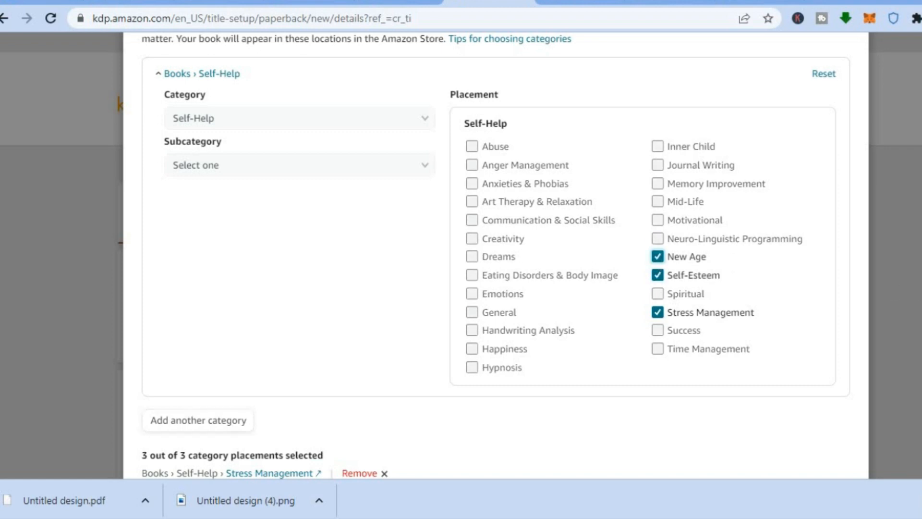
pyautogui.scroll(-1, 441, 354)
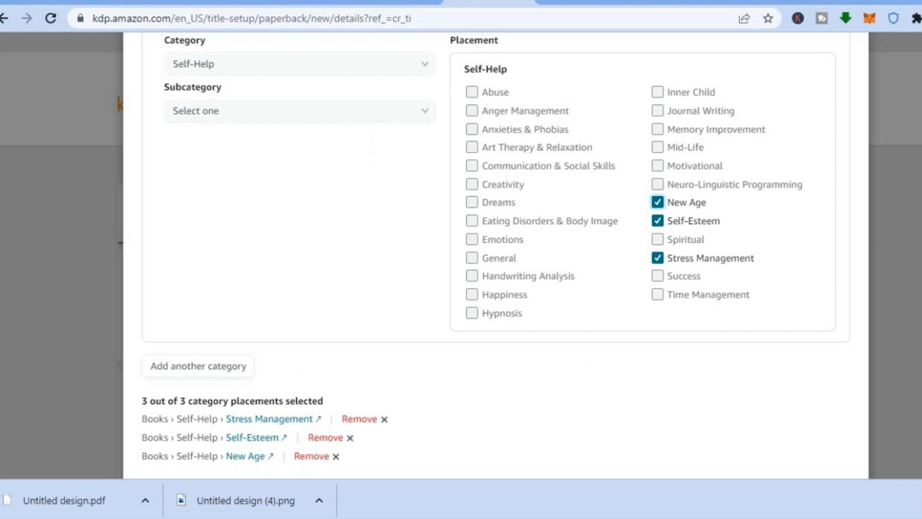
pyautogui.scroll(-1, 496, 250)
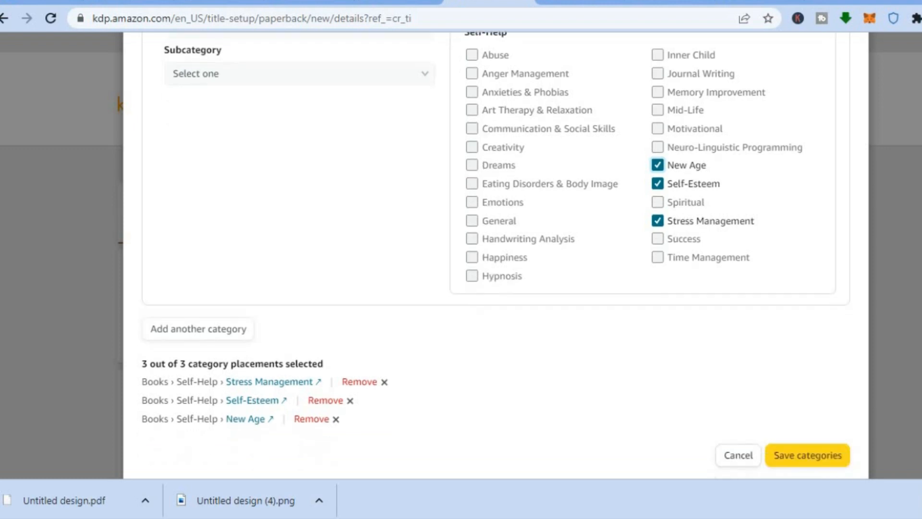
pyautogui.click(809, 450)
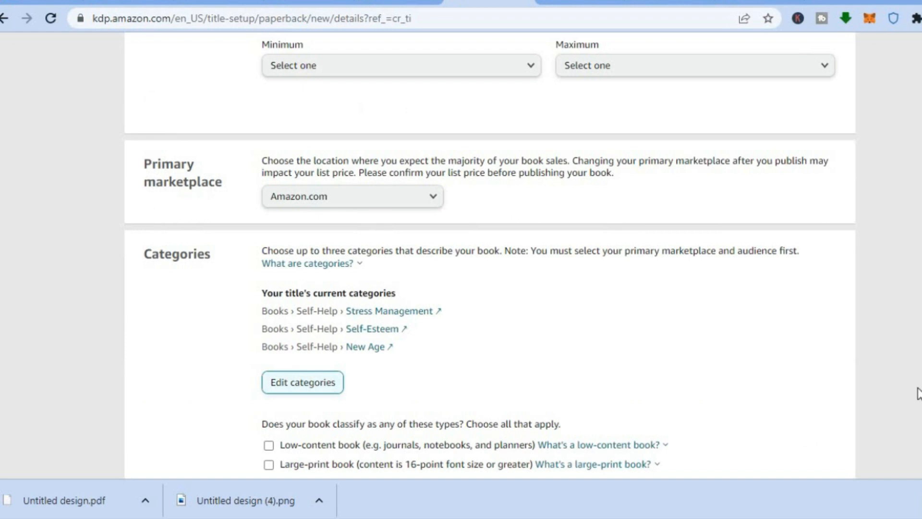
# Classify the title as a low-content book, then save the details and continue to the paperback content
pyautogui.scroll(-5, 490, 251)
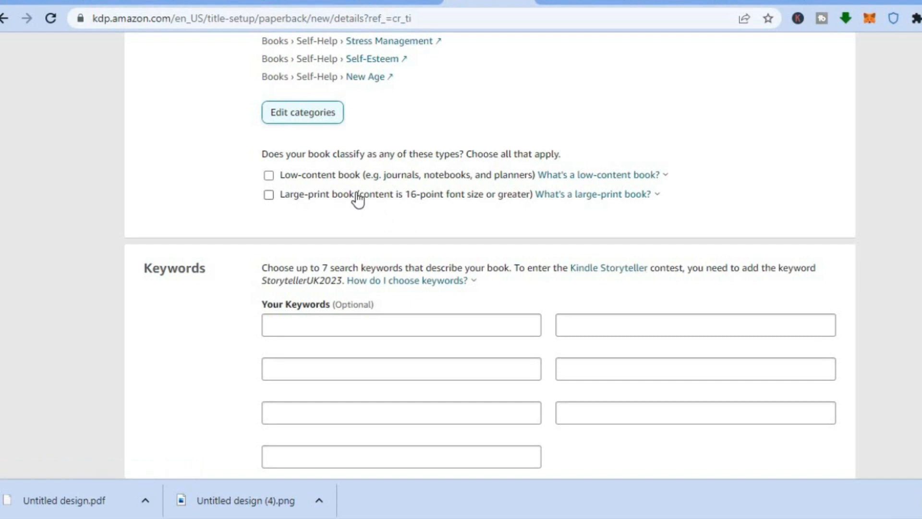
pyautogui.click(268, 178)
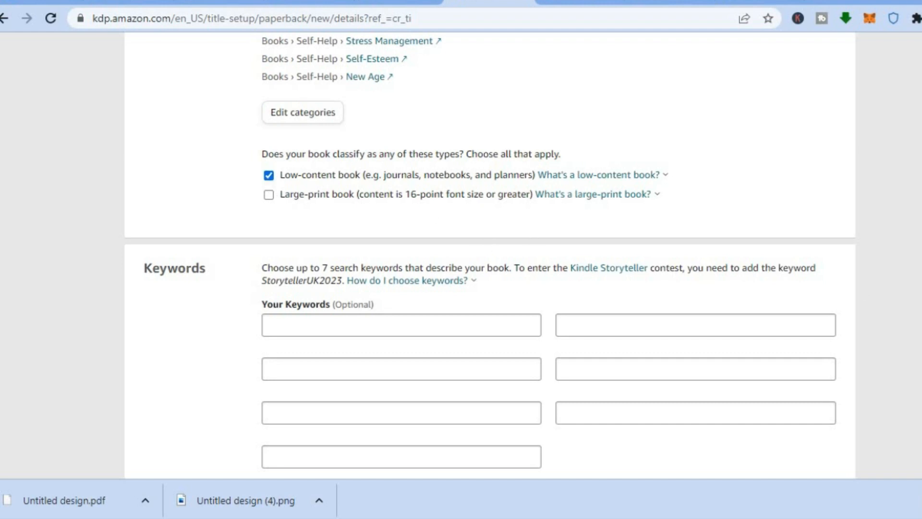
pyautogui.scroll(-3, 461, 254)
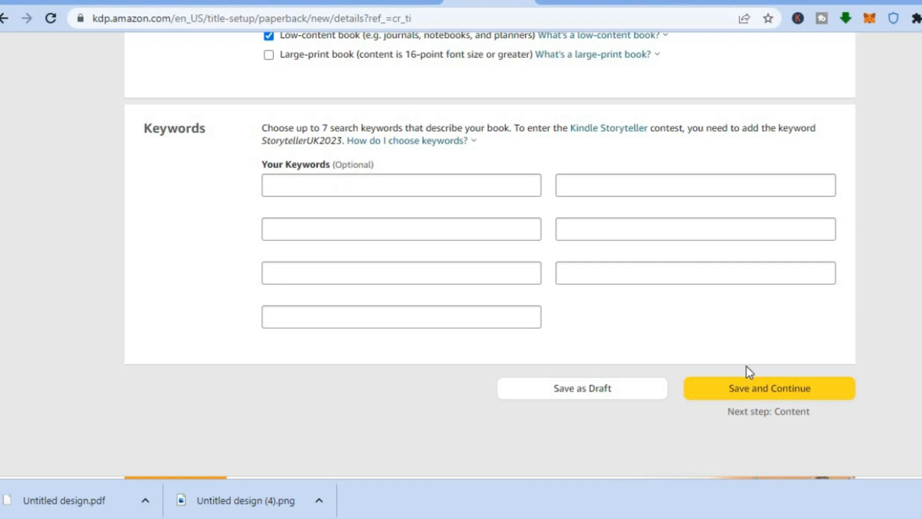
pyautogui.click(755, 392)
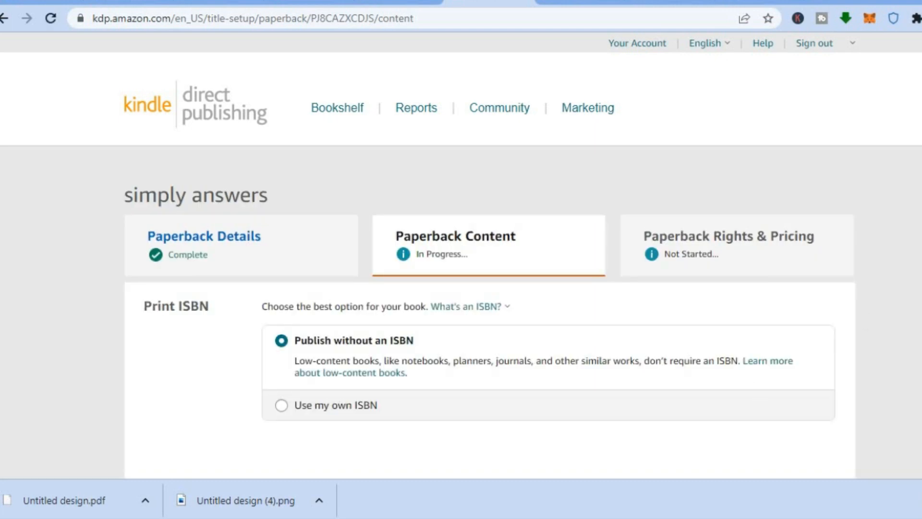
# Review the ISBN, publication date, ink and paper, trim size, bleed and cover finish options for the paperback
pyautogui.scroll(-5, 516, 187)
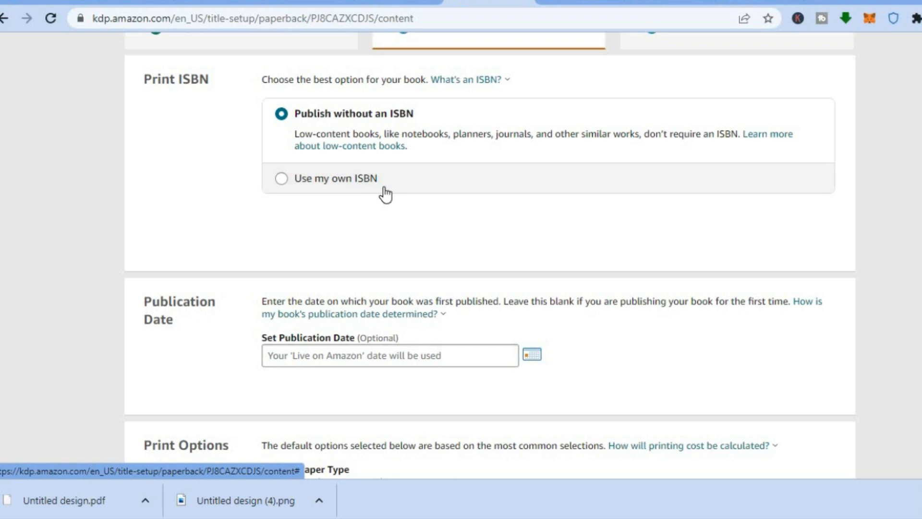
pyautogui.scroll(-4, 571, 207)
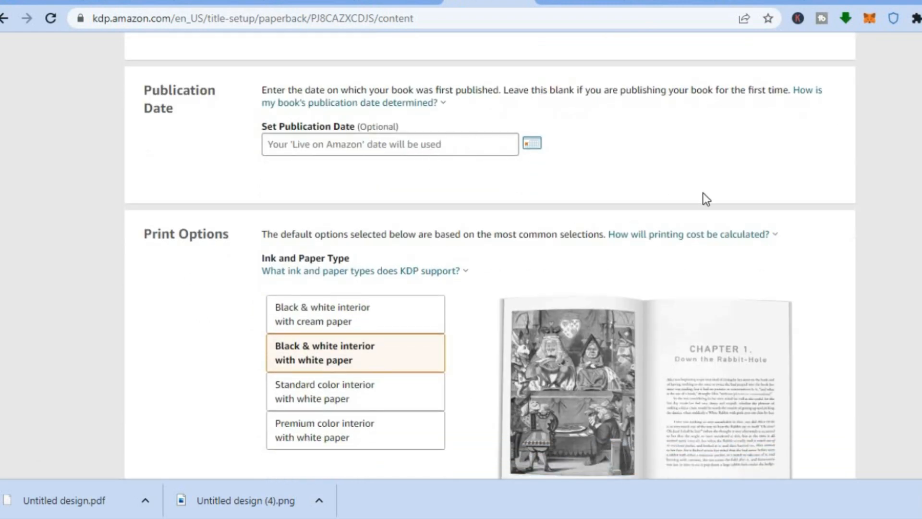
pyautogui.scroll(-3, 461, 250)
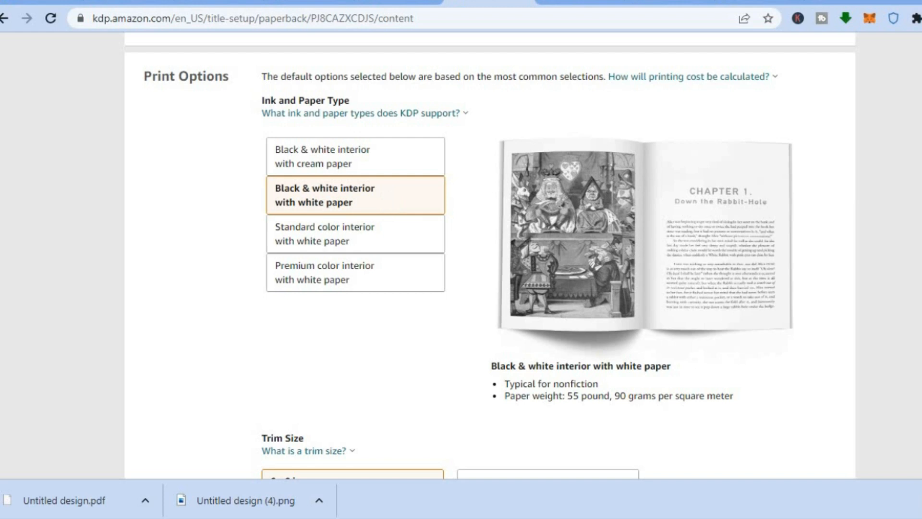
pyautogui.scroll(-3, 576, 240)
pyautogui.scroll(1, 480, 240)
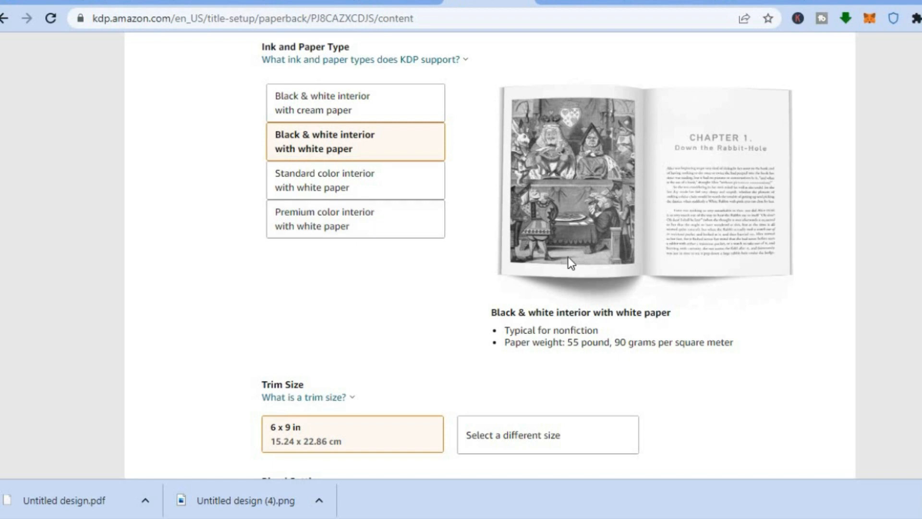
pyautogui.scroll(-3, 529, 255)
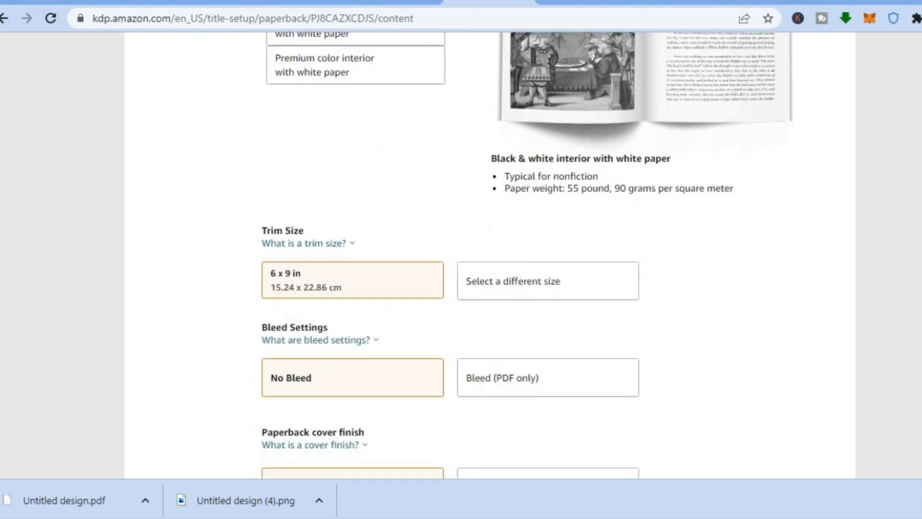
pyautogui.scroll(-2, 490, 255)
pyautogui.scroll(-1, 490, 255)
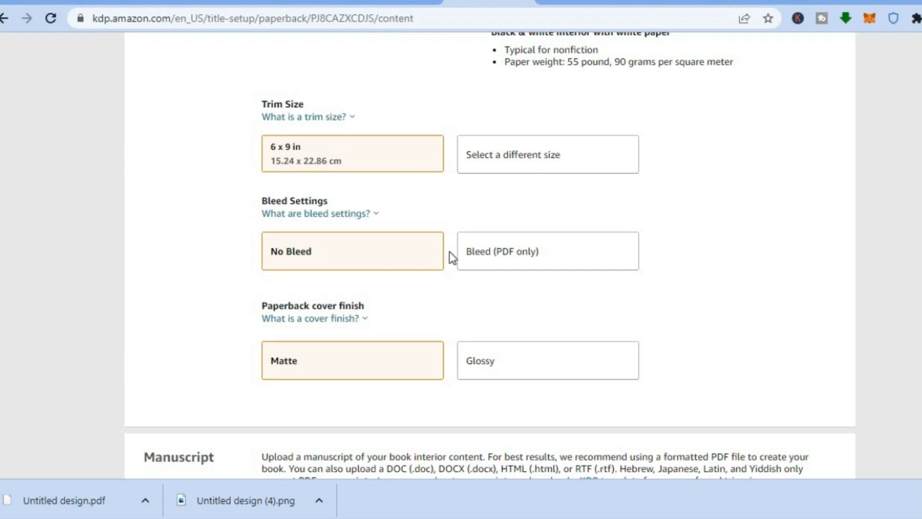
# Set the bleed settings to Bleed (PDF only) and upload Untitled design.pdf as the paperback manuscript
pyautogui.click(513, 252)
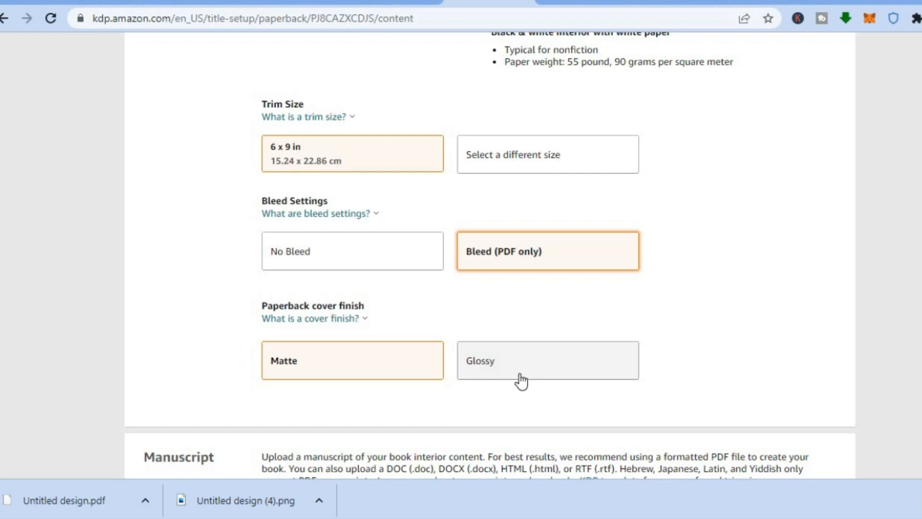
pyautogui.scroll(-7, 490, 257)
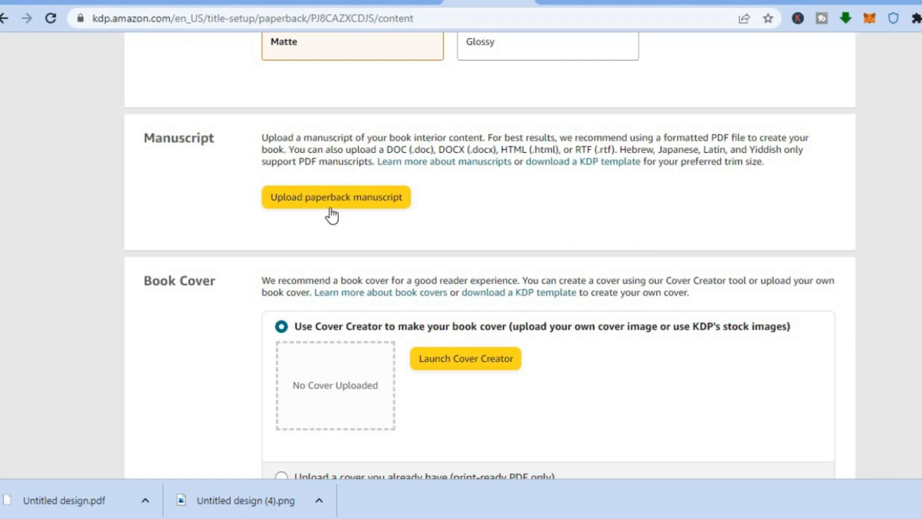
pyautogui.click(362, 200)
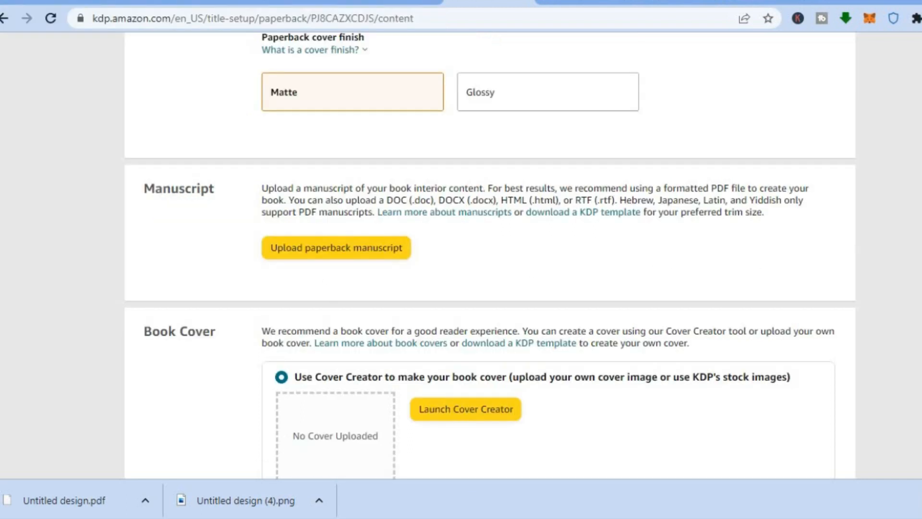
pyautogui.scroll(-5, 490, 255)
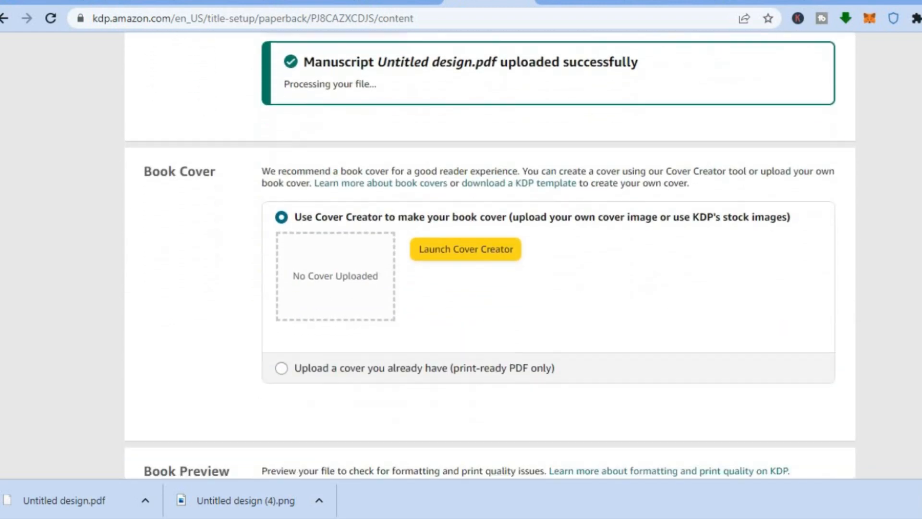
# Choose to upload an existing print-ready PDF cover and upload the kdp_paperback_5x7_30_white_5872 file from Downloads
pyautogui.scroll(-1, 490, 255)
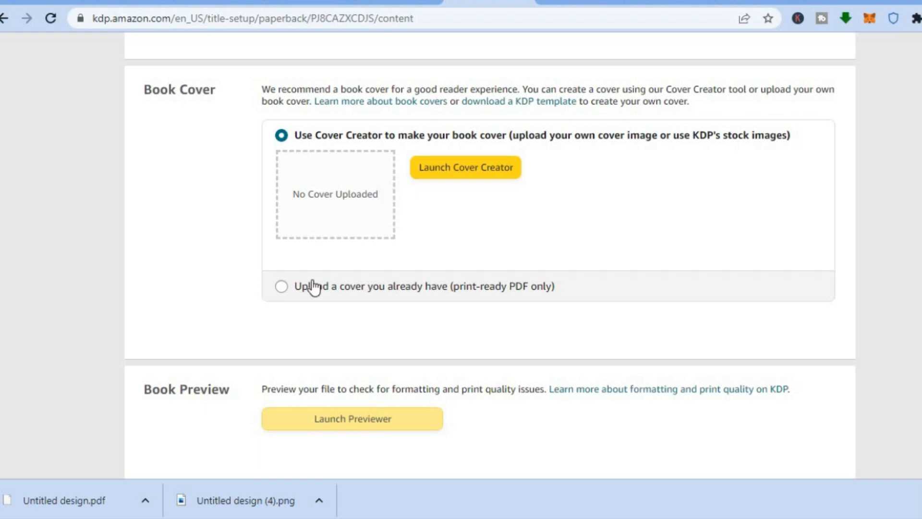
pyautogui.click(282, 288)
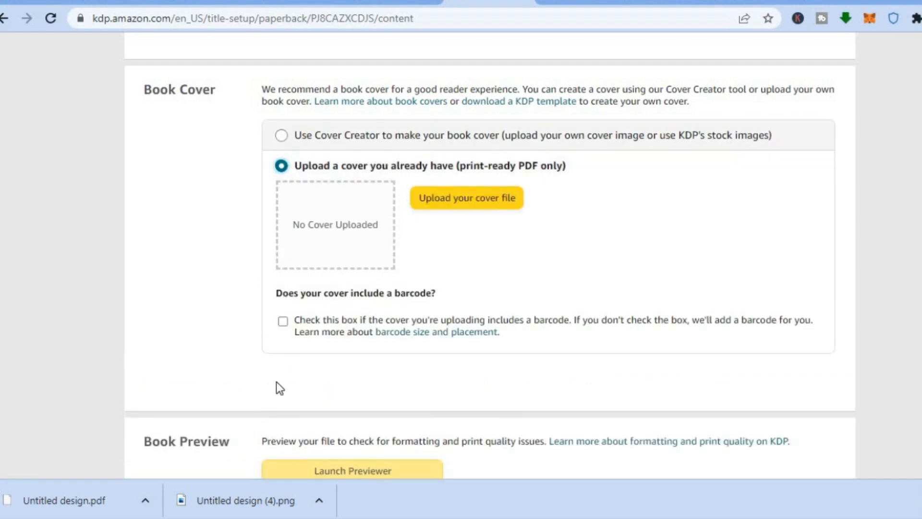
pyautogui.moveTo(232, 514); pyautogui.dragTo(349, 189)
pyautogui.click(450, 203)
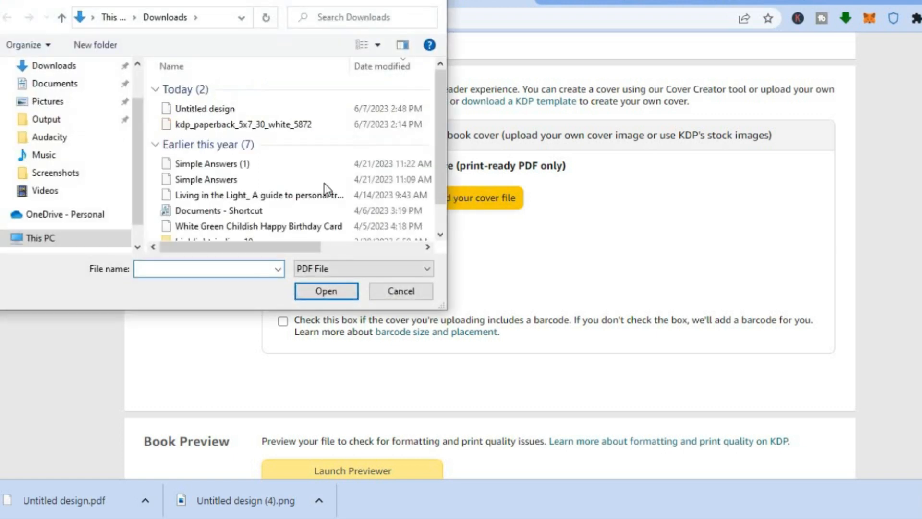
pyautogui.click(267, 123)
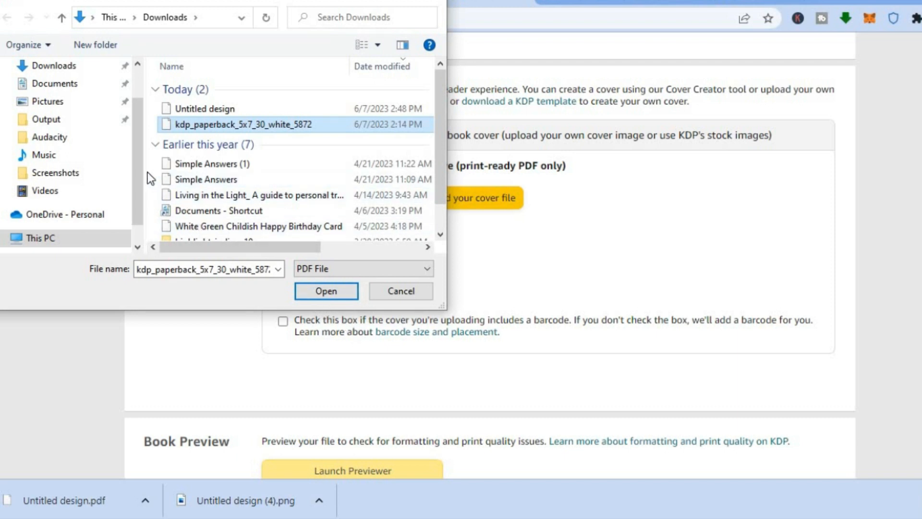
pyautogui.moveTo(219, 247); pyautogui.dragTo(200, 260)
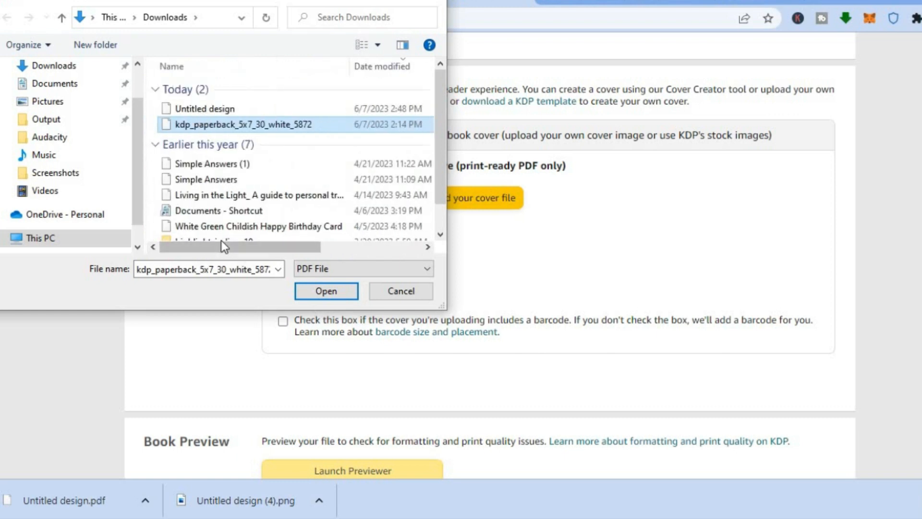
pyautogui.click(310, 288)
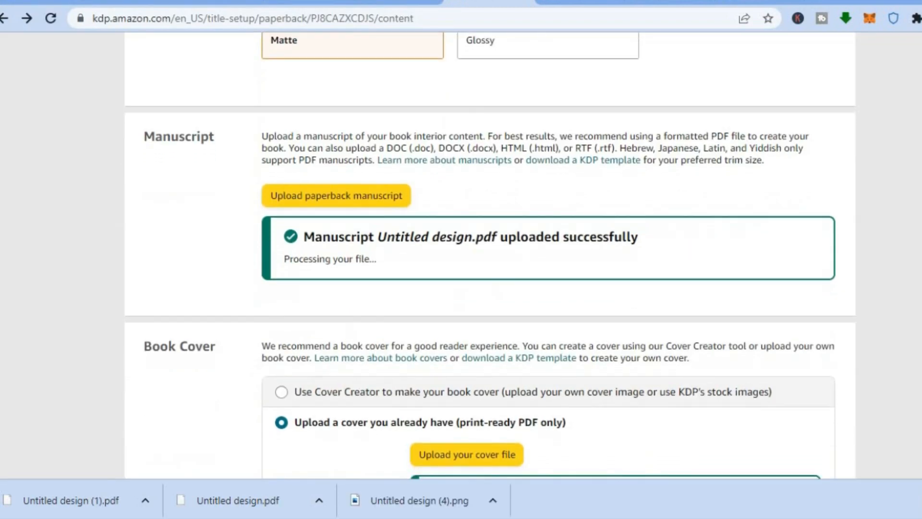
# Preview the book in the Print Previewer, look through the cover and first interior pages, and approve the proof
pyautogui.scroll(-8, 489, 254)
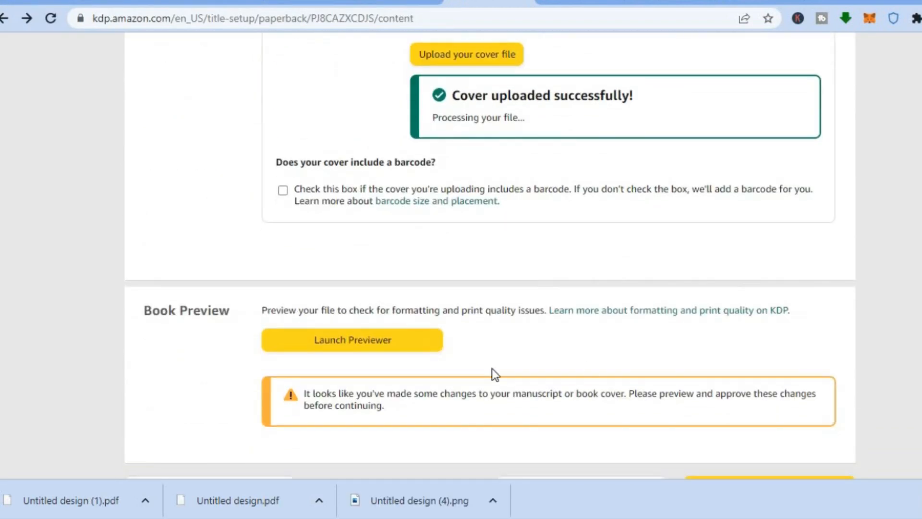
pyautogui.click(404, 342)
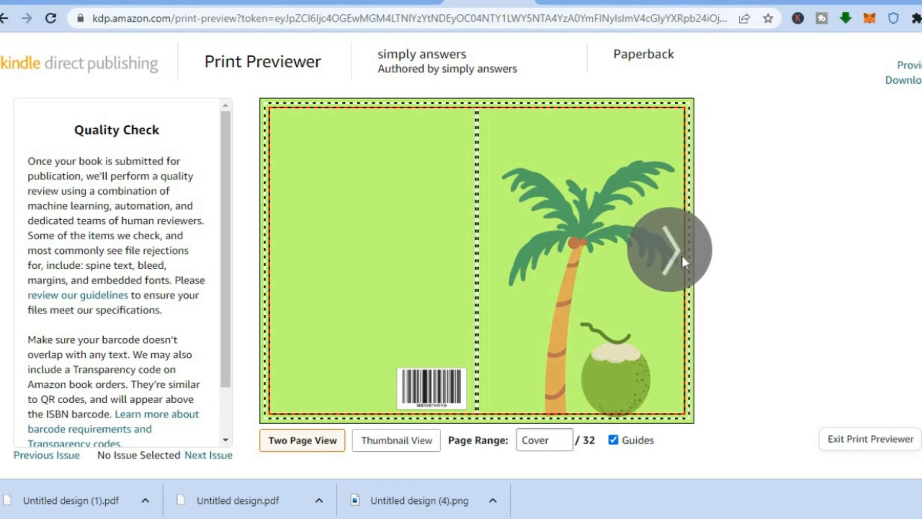
pyautogui.click(682, 258)
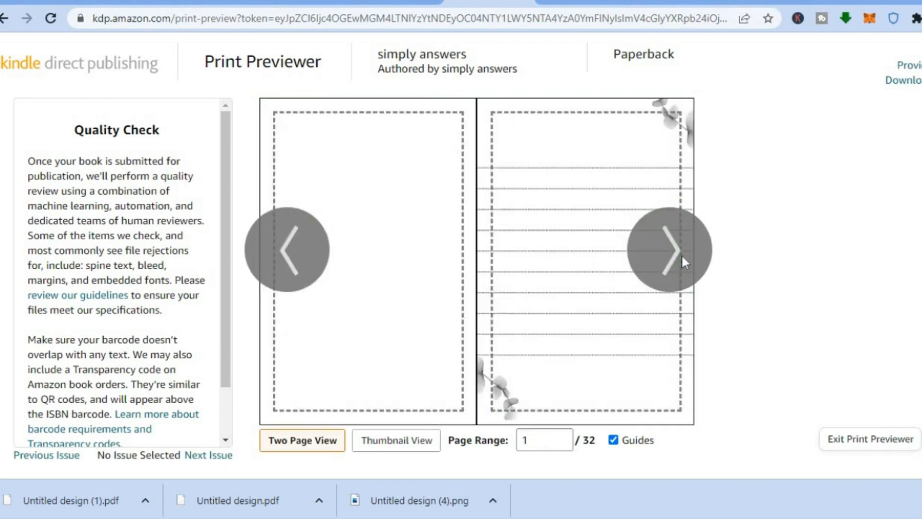
pyautogui.click(673, 243)
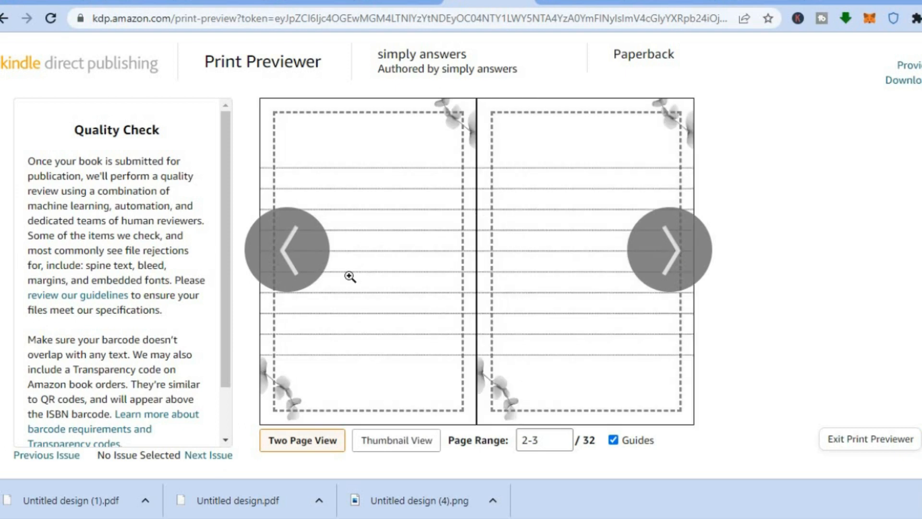
pyautogui.click(301, 261)
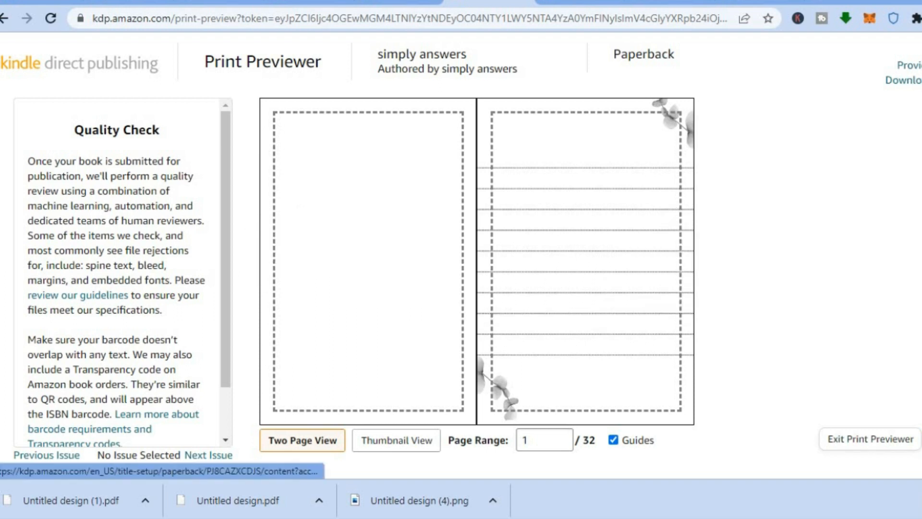
pyautogui.click(921, 439)
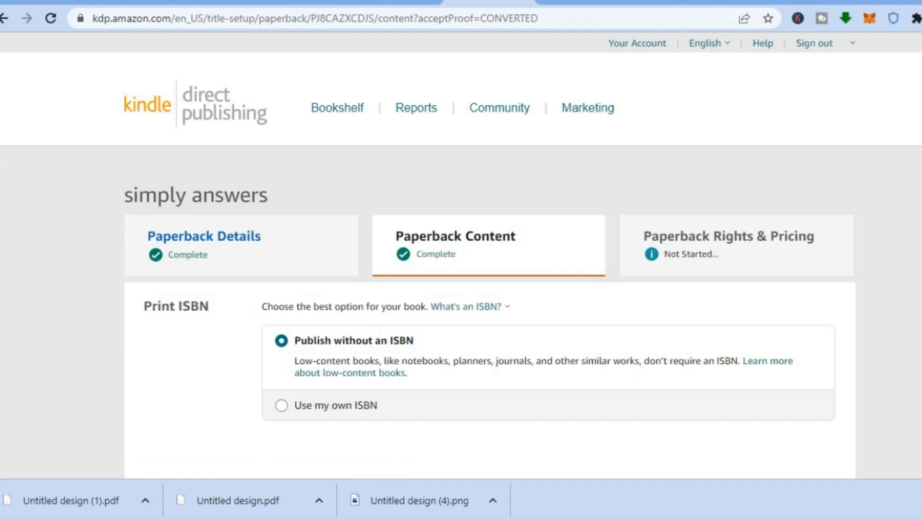
# Check the print options and summary of the paperback content, then save and continue to pricing
pyautogui.scroll(-8, 461, 254)
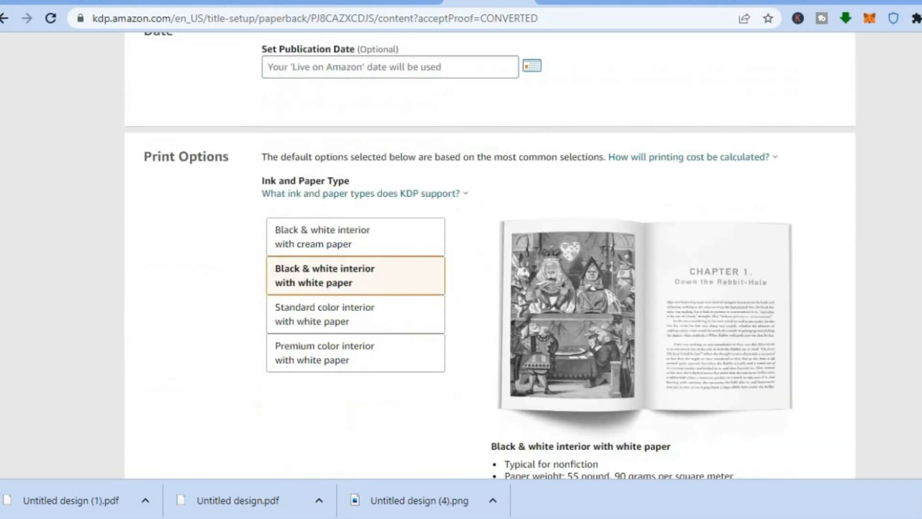
pyautogui.scroll(-10, 462, 255)
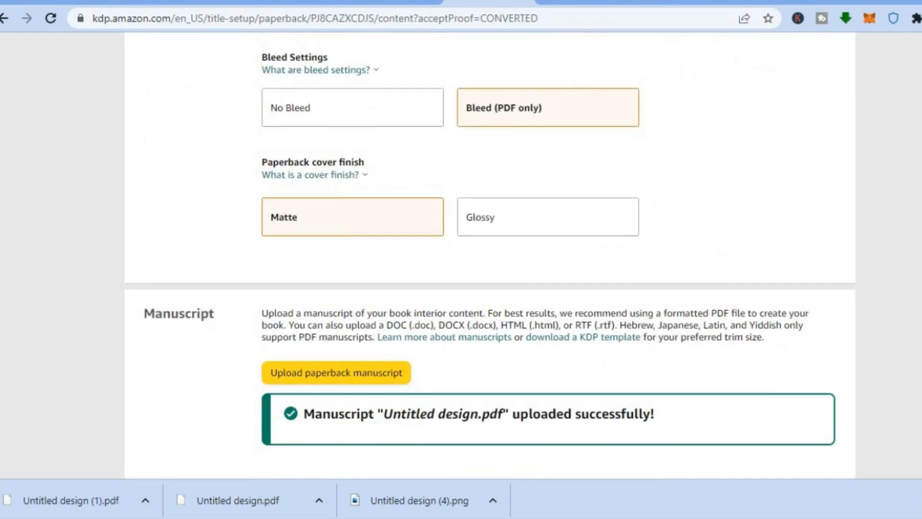
pyautogui.scroll(-15, 462, 254)
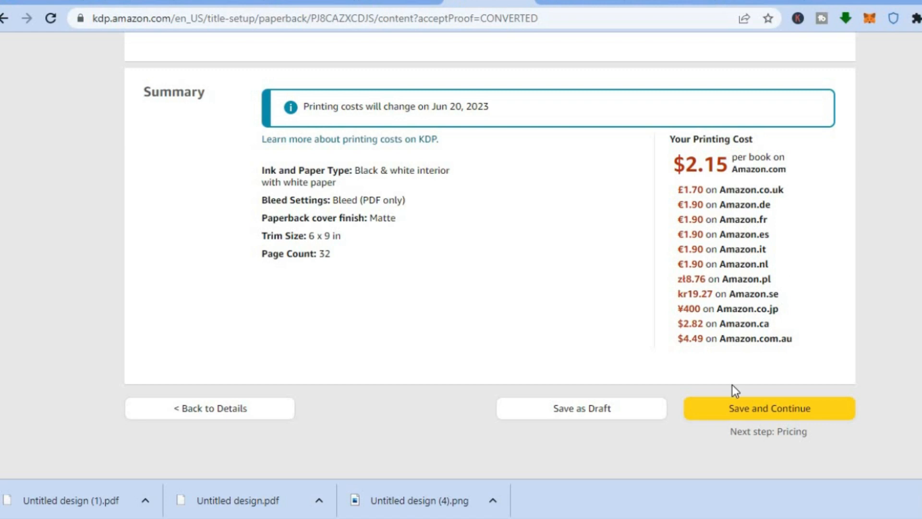
pyautogui.click(740, 412)
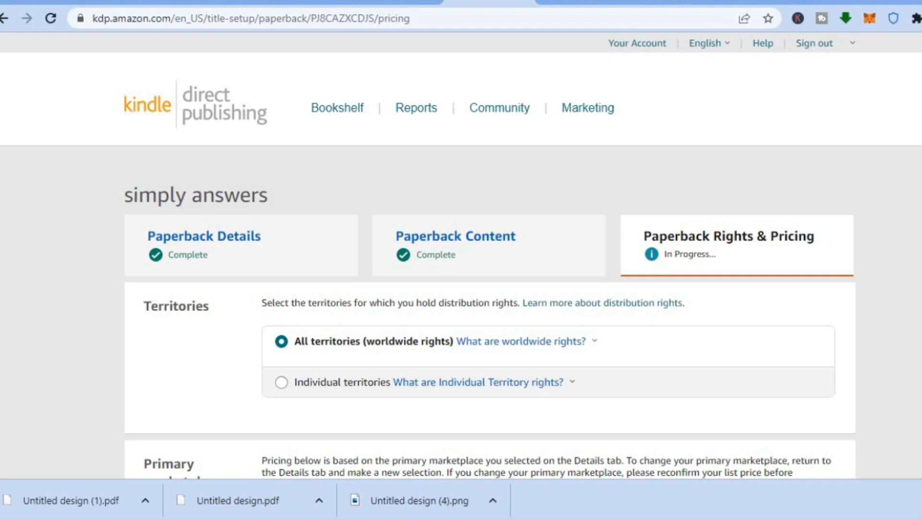
# Review the territories and pricing sections, and check the price of the Falling Blossoms Journal on Amazon for comparison
pyautogui.scroll(-3, 461, 258)
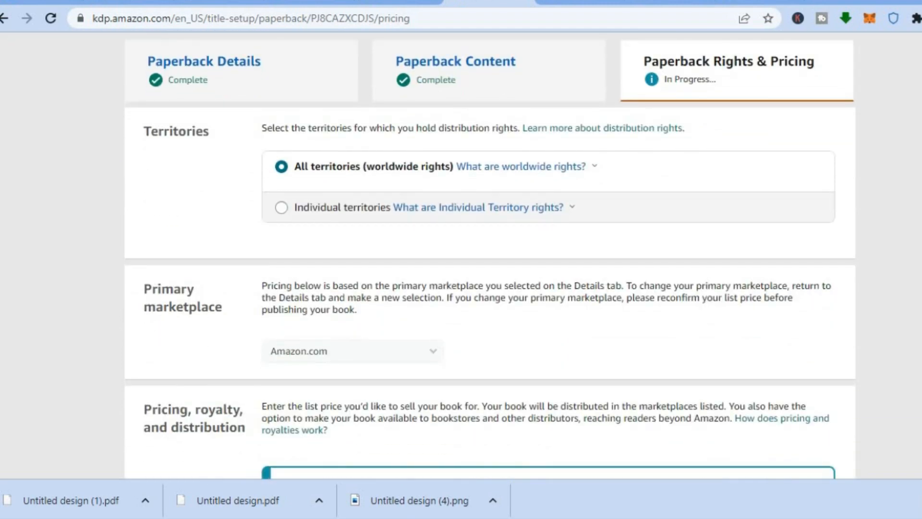
pyautogui.scroll(-1, 461, 258)
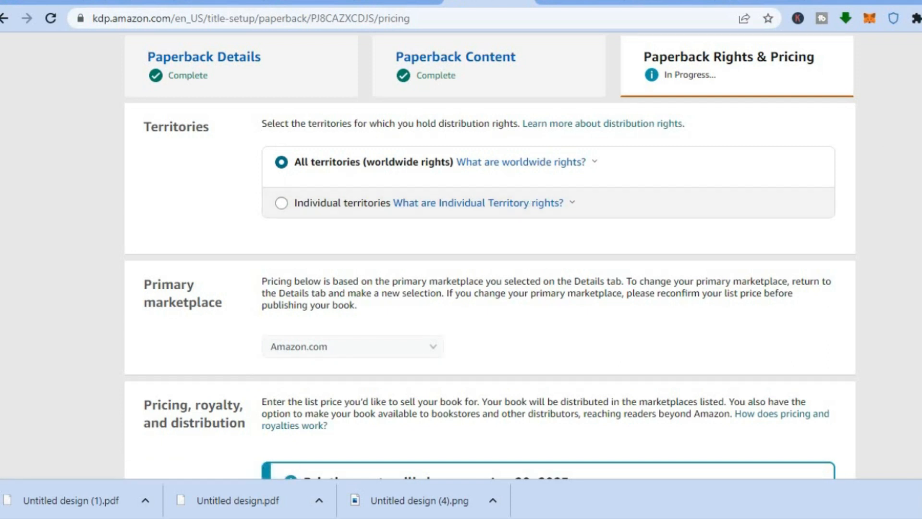
pyautogui.scroll(-6, 490, 254)
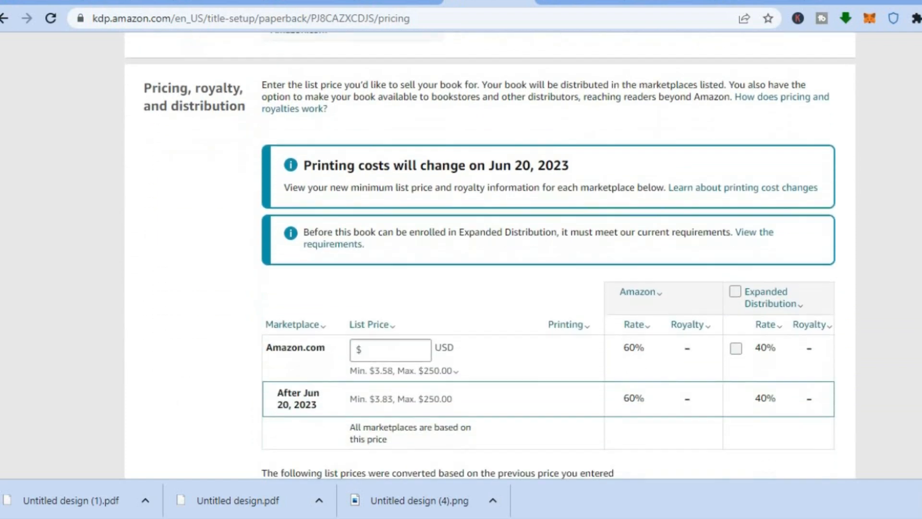
pyautogui.scroll(-1, 490, 254)
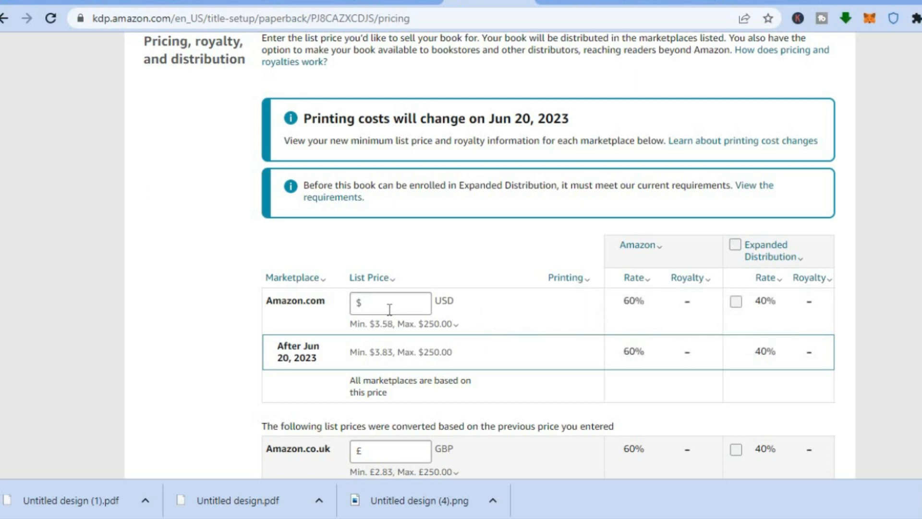
pyautogui.moveTo(383, 328)
pyautogui.click(109, 1)
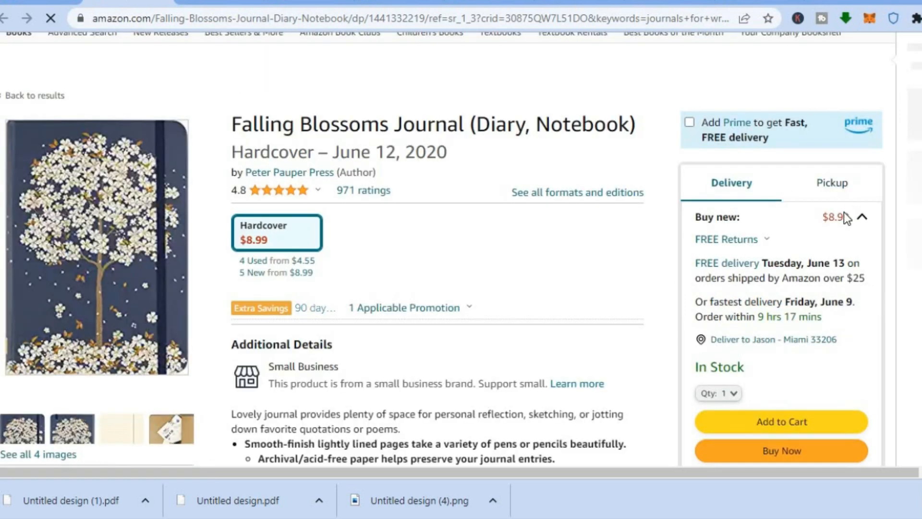
pyautogui.click(473, 5)
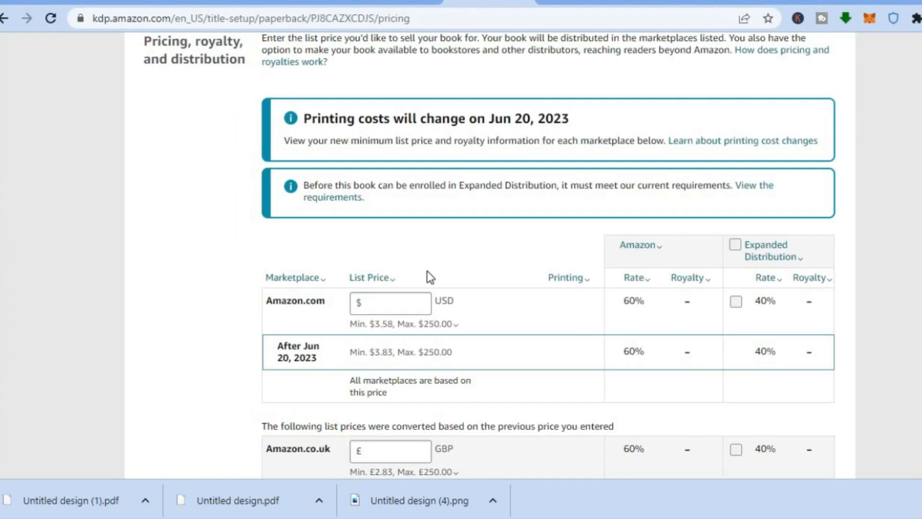
# Set the Amazon.com list price to 6.00 USD and apply it to the other marketplaces
pyautogui.click(391, 304)
pyautogui.write('6')
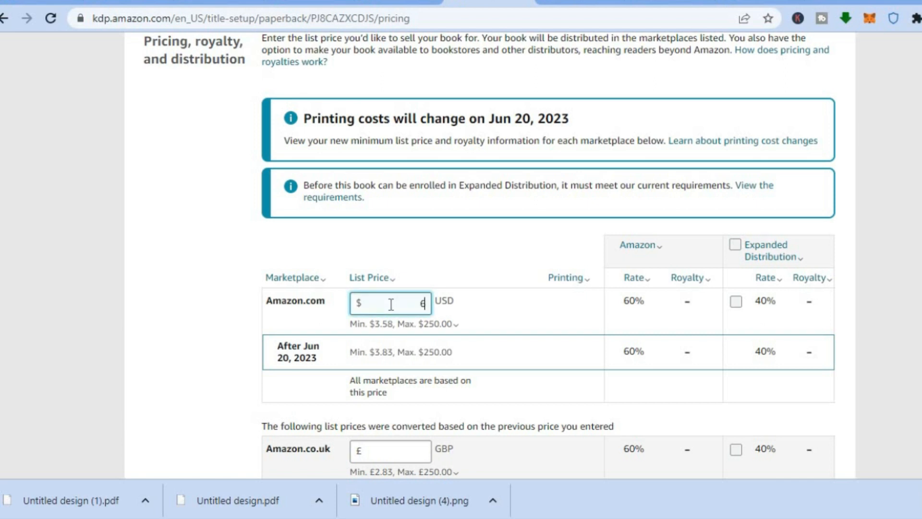
pyautogui.click(179, 350)
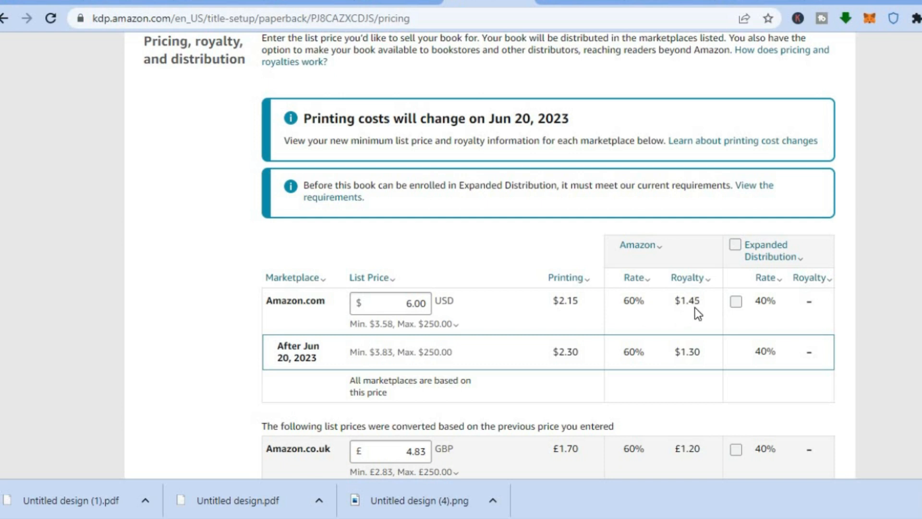
# Review the converted prices and royalties for the other marketplaces, plus the terms, proof request and publishing options
pyautogui.scroll(-5, 548, 256)
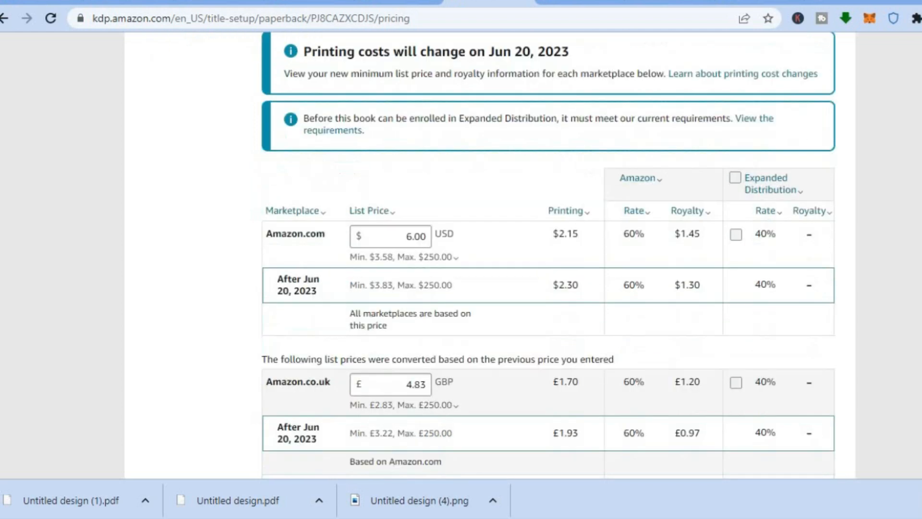
pyautogui.scroll(-4, 548, 256)
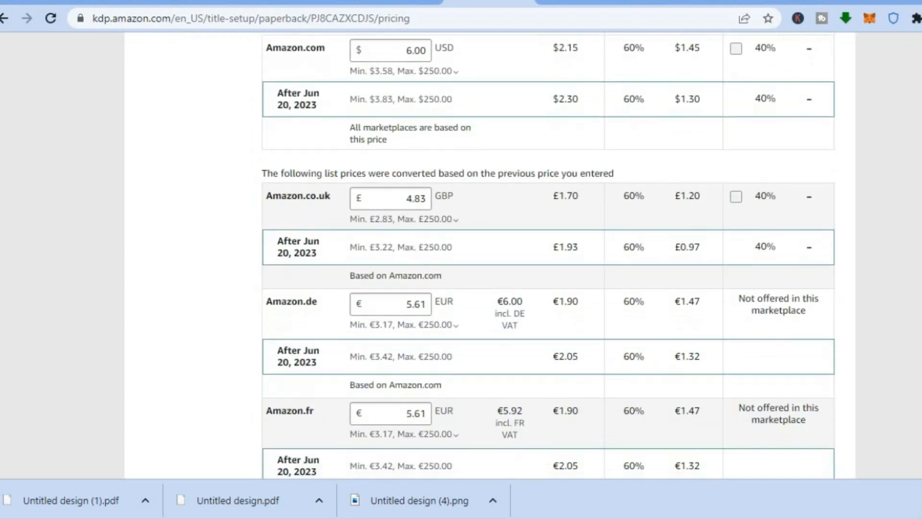
pyautogui.scroll(-7, 548, 255)
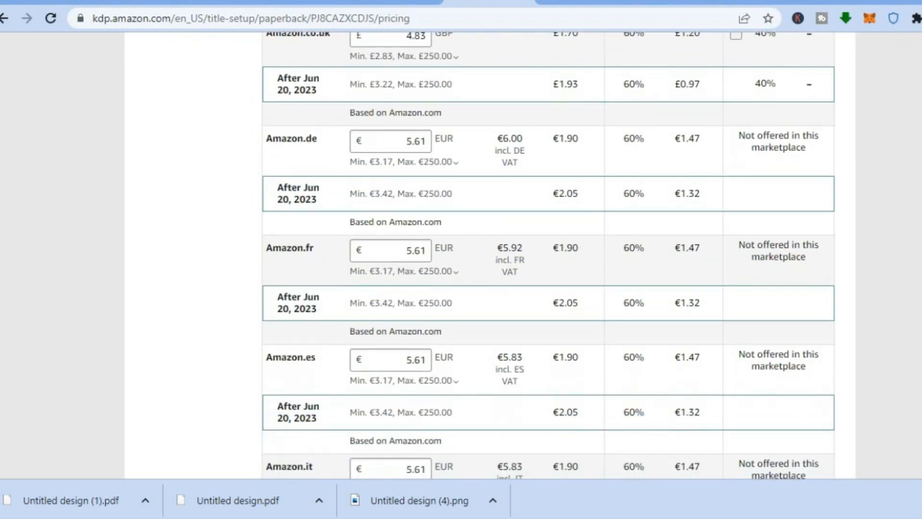
pyautogui.scroll(-5, 548, 255)
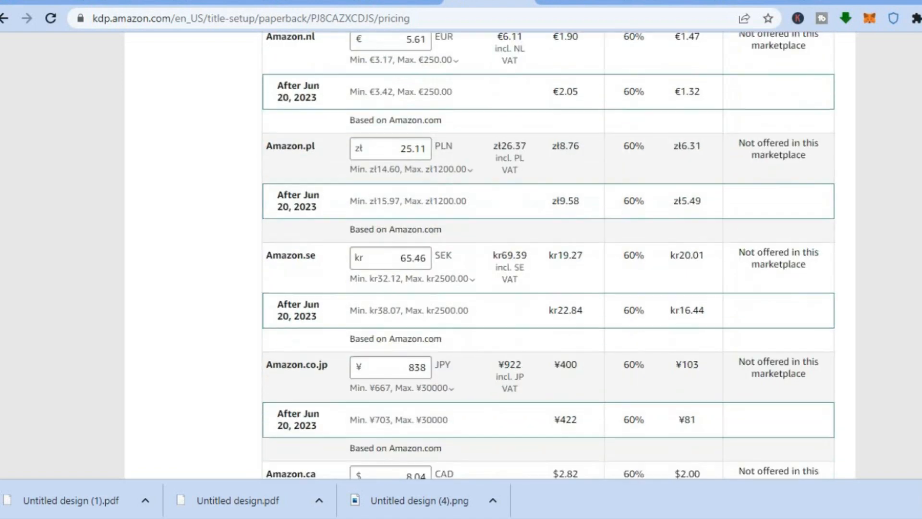
pyautogui.scroll(-11, 548, 256)
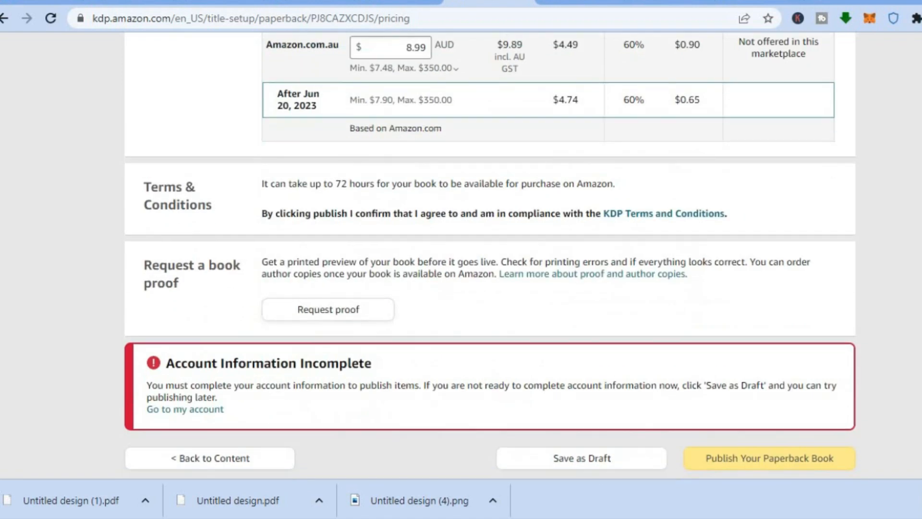
pyautogui.scroll(-2, 490, 254)
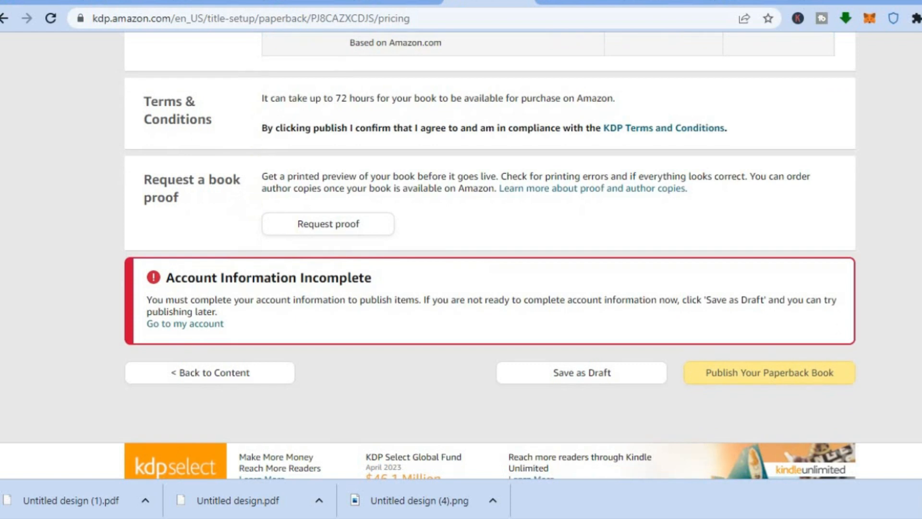
pyautogui.scroll(2, 615, 365)
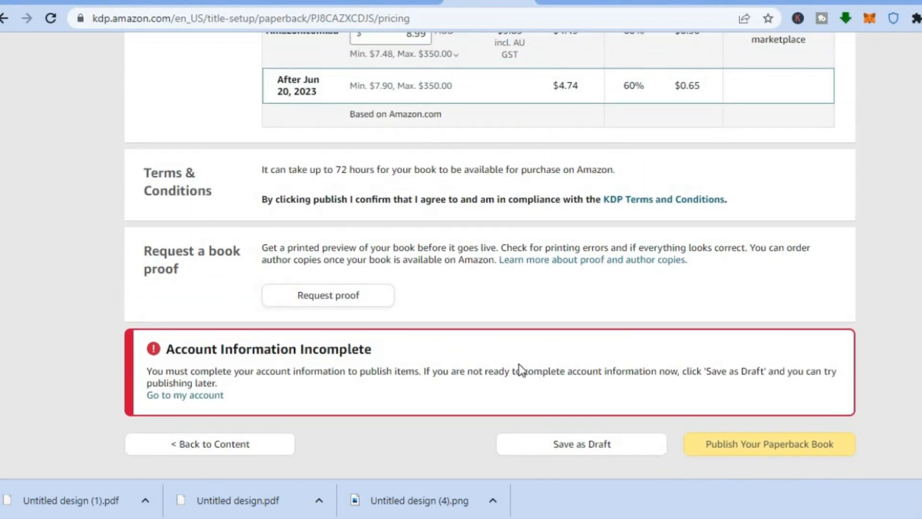